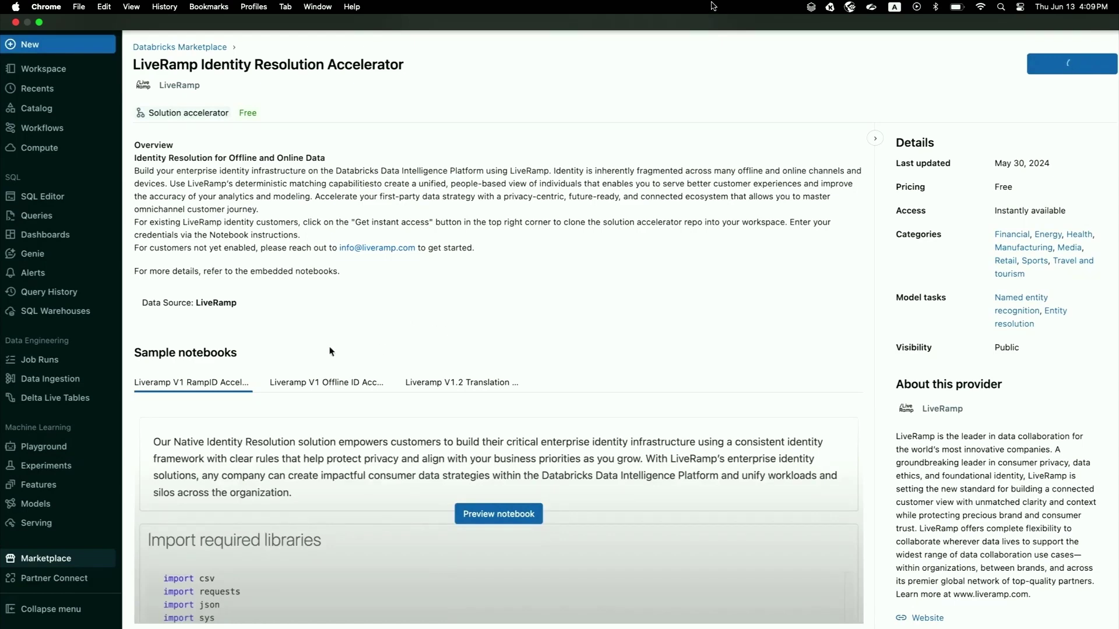
Preview the LiveRamp RampID accelerator sample notebook and review its variables, processing class, data loading and output query.
left_click(499, 525)
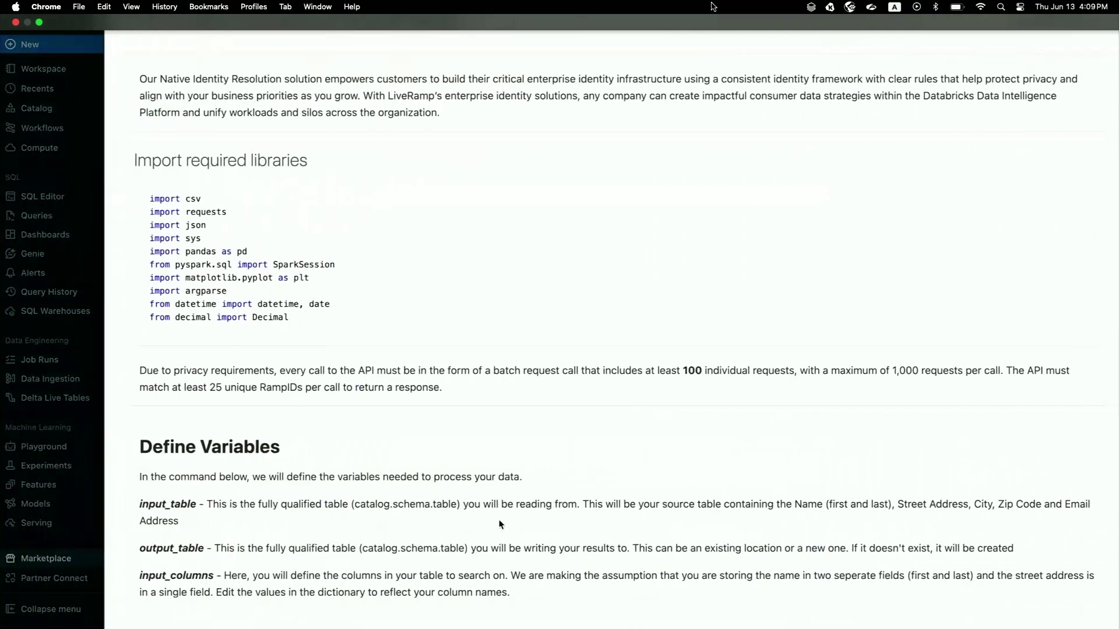
scroll(458, 382, "down", 3)
scroll(459, 385, "down", 7)
scroll(459, 383, "down", 20)
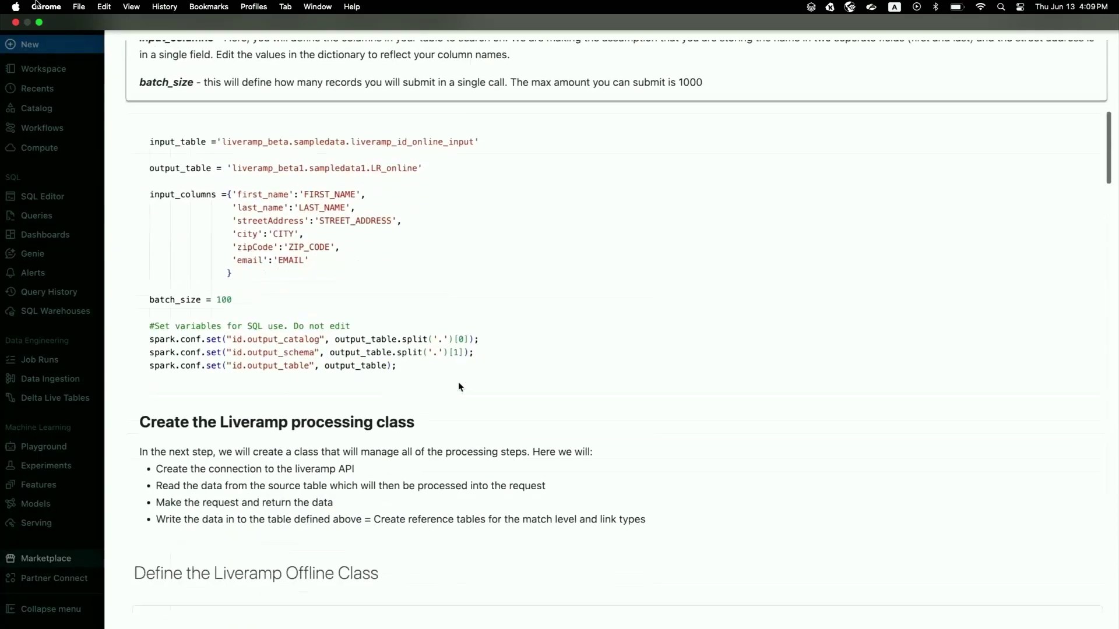
scroll(458, 383, "down", 20)
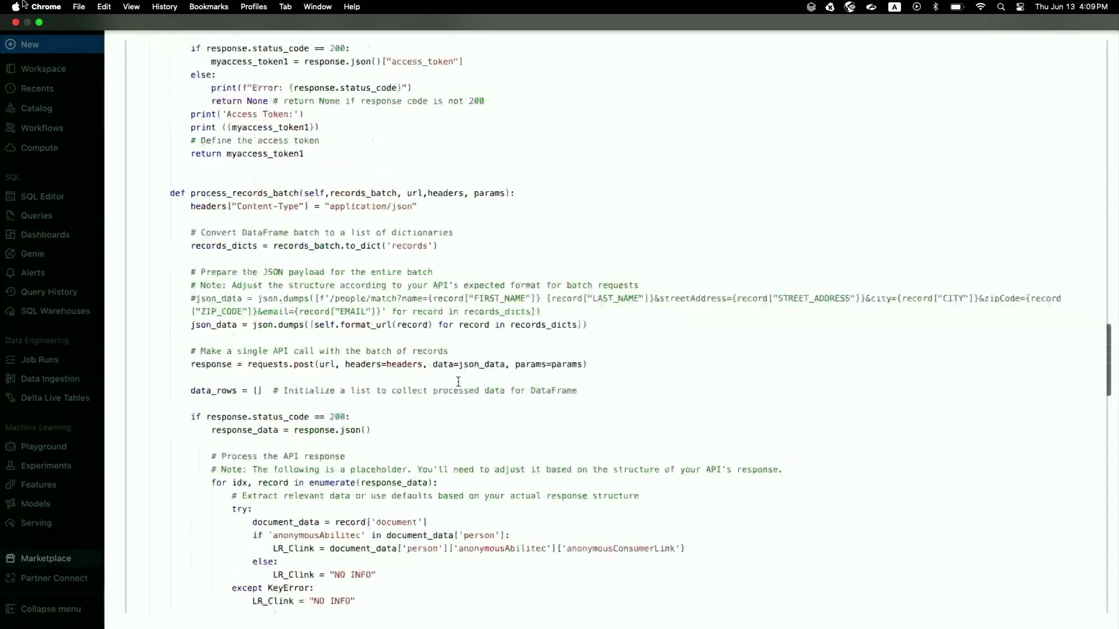
scroll(458, 381, "down", 8)
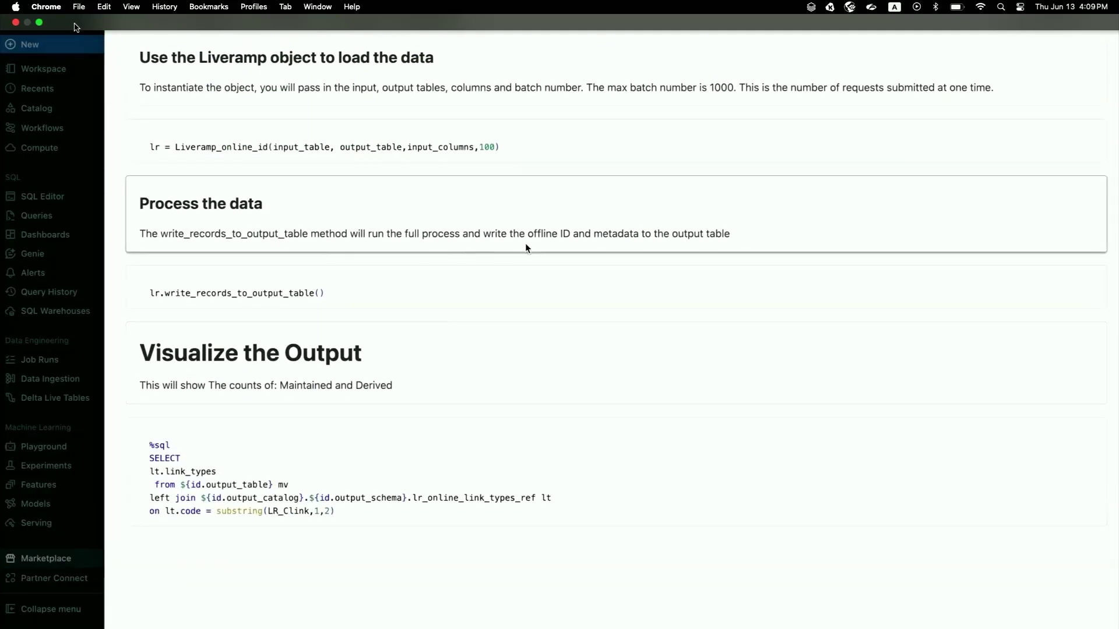
left_click(612, 232)
left_click(624, 231)
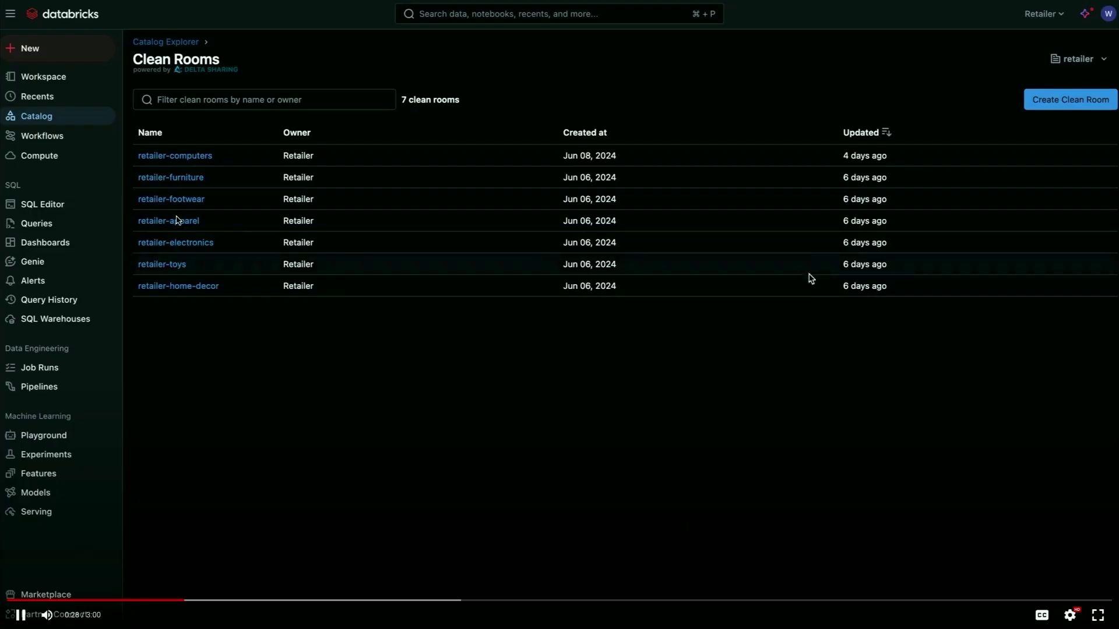
left_click(976, 181)
left_click(977, 182)
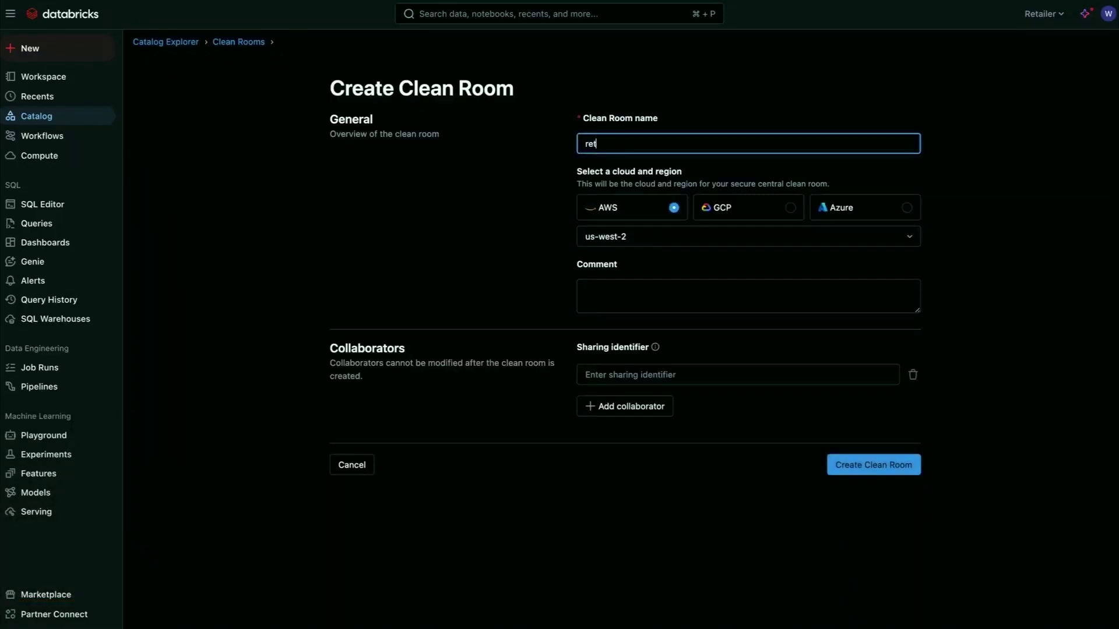
left_click(170, 223)
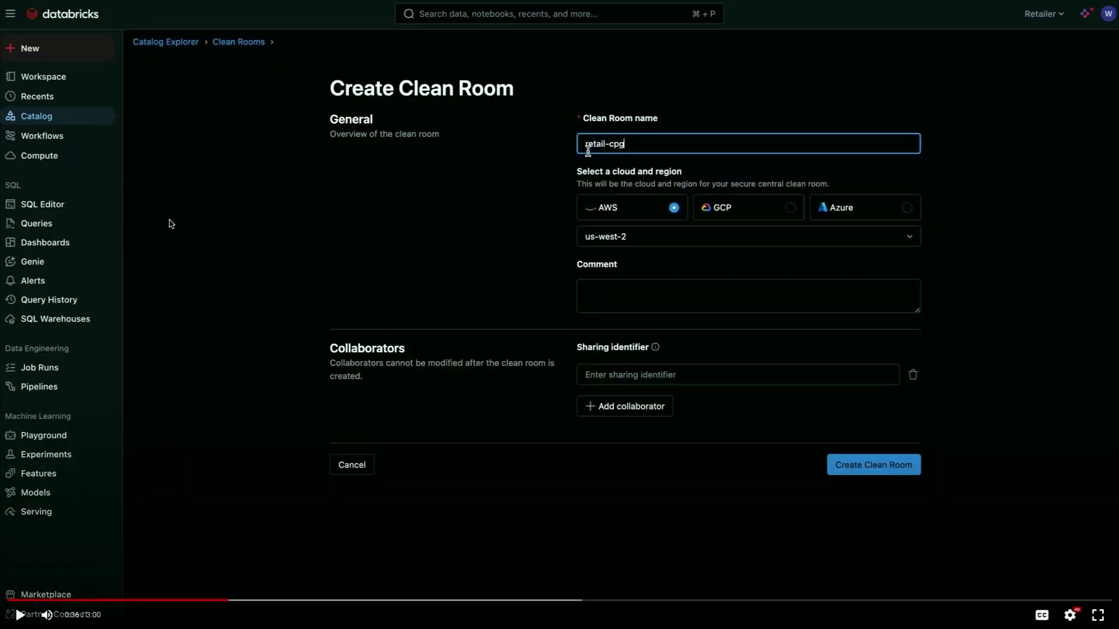
left_click(170, 223)
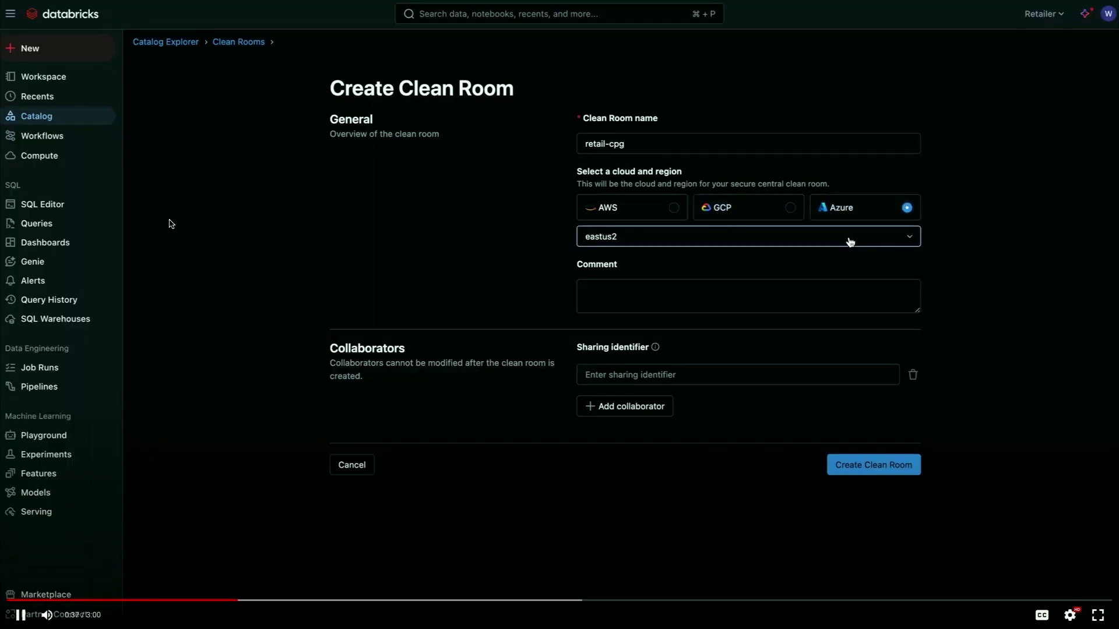
left_click(169, 223)
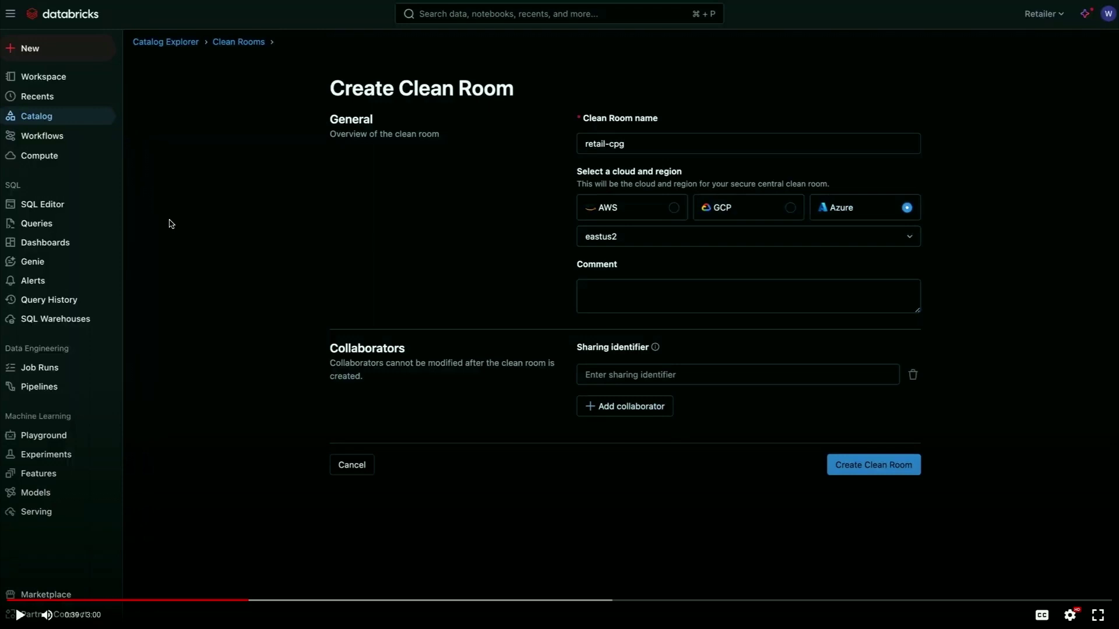
left_click(154, 240)
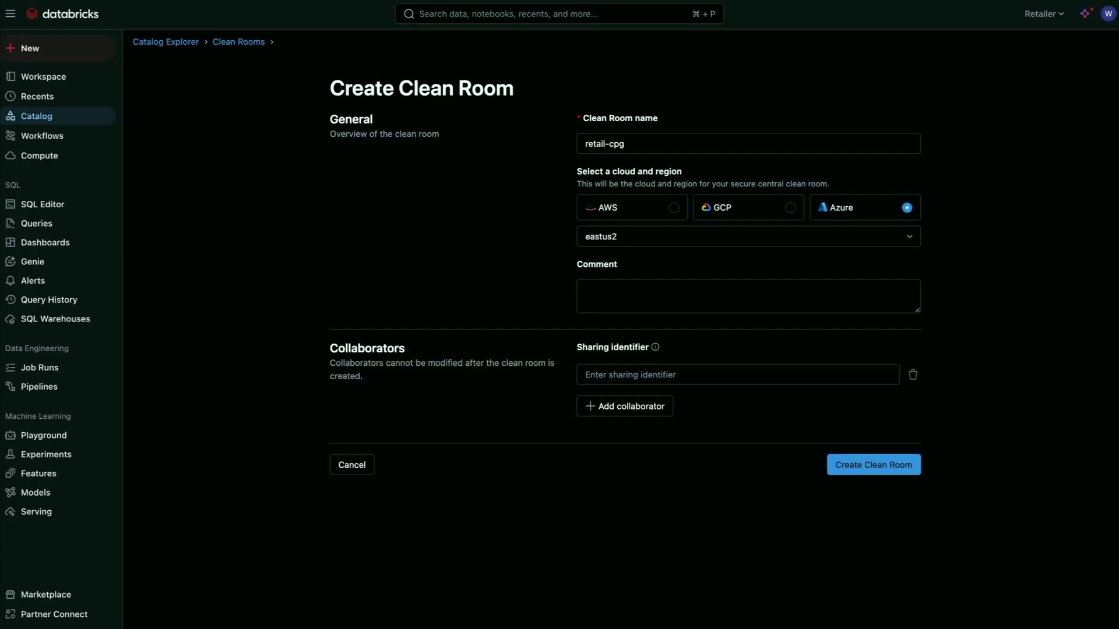
left_click(154, 240)
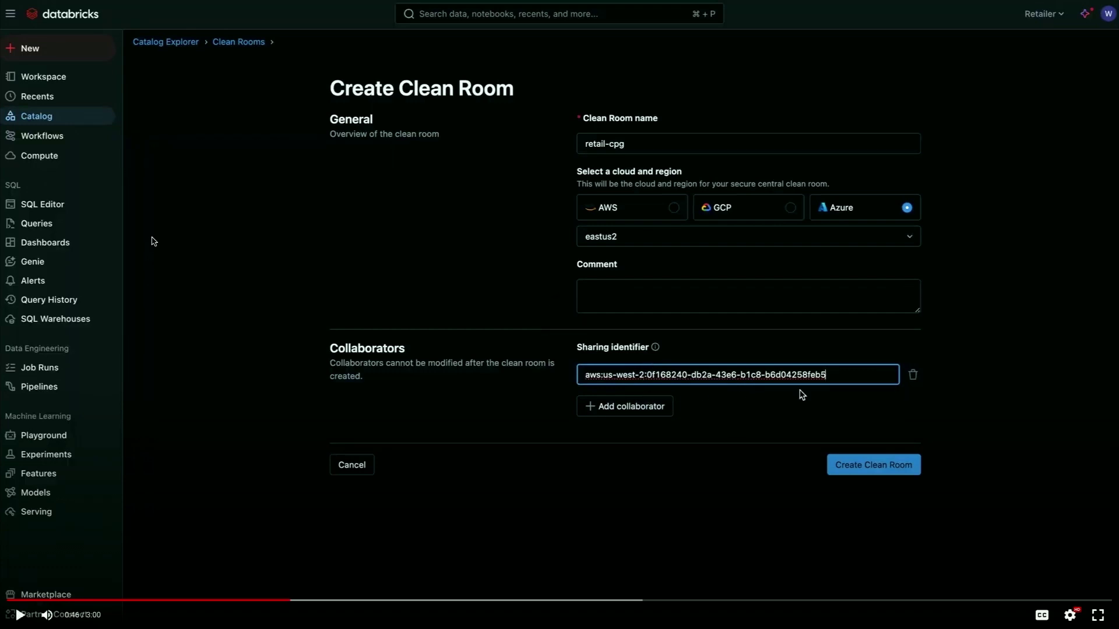
left_click(154, 240)
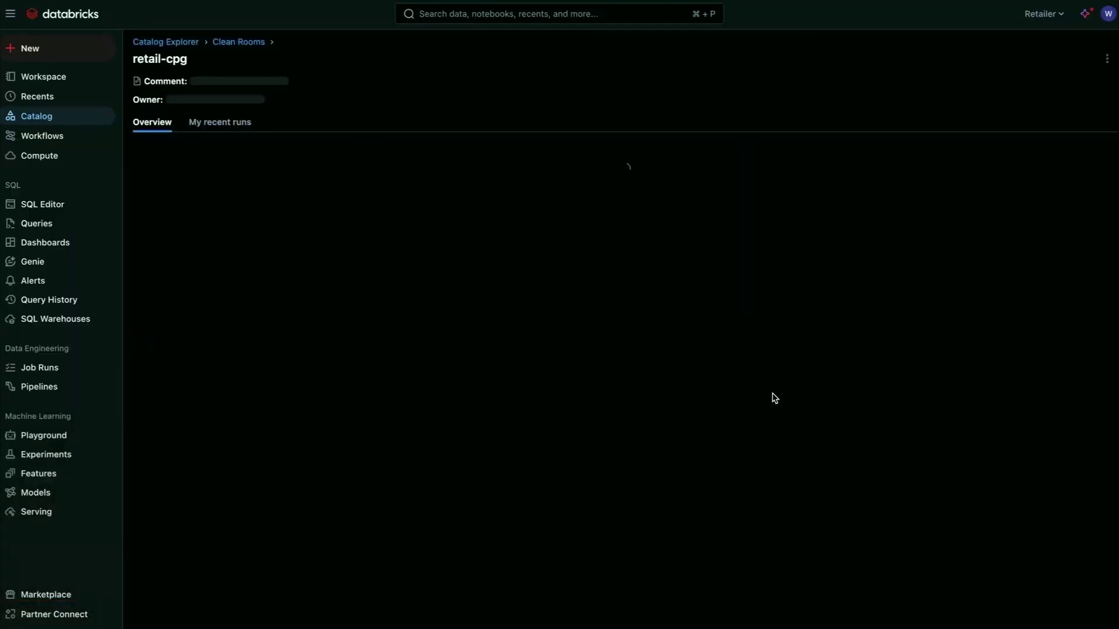
left_click(153, 241)
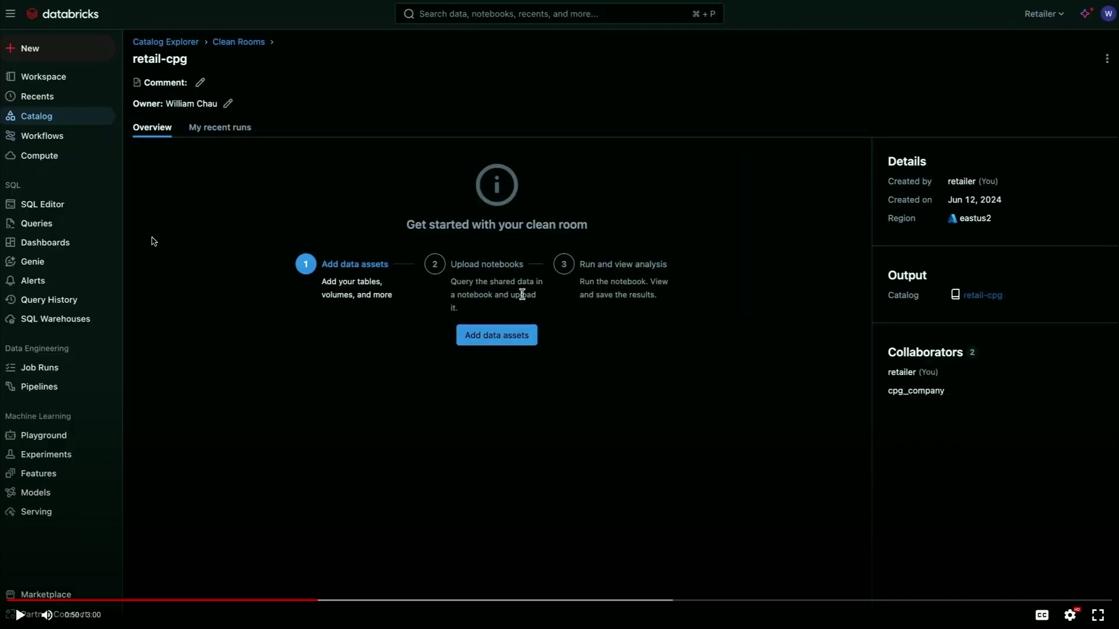
left_click(181, 223)
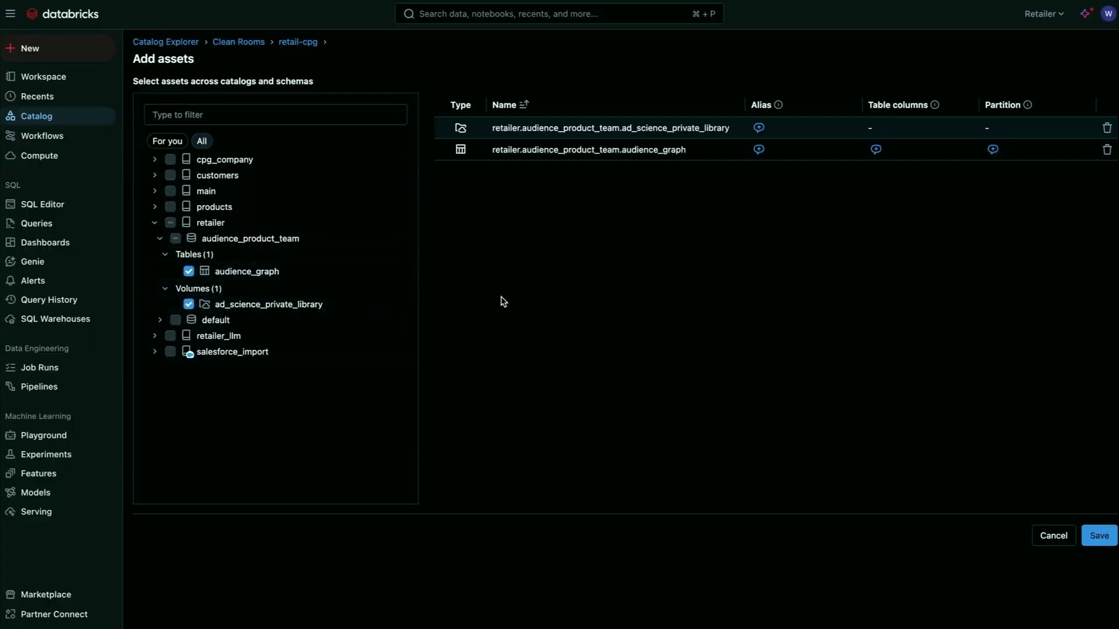
left_click(150, 259)
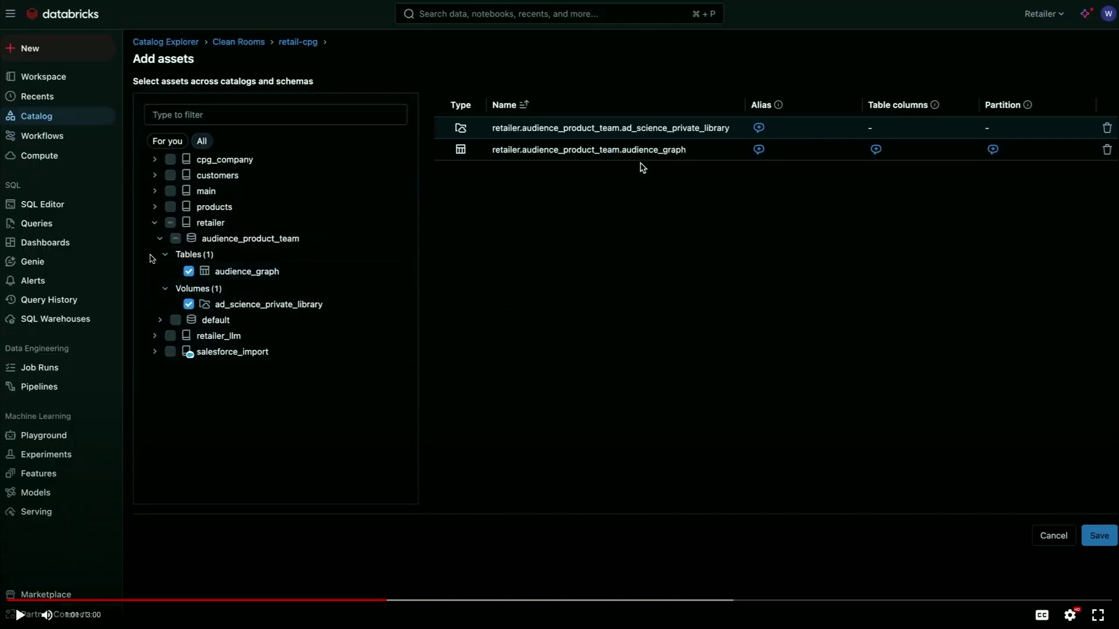
left_click(152, 258)
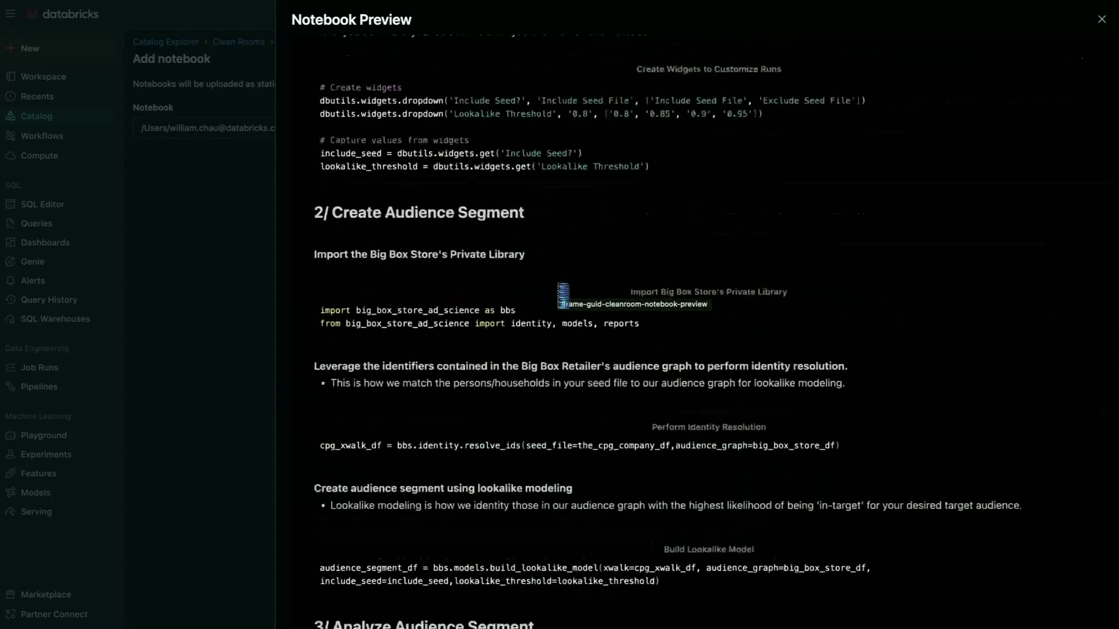
Review the rest of the notebook preview, close it and add the Audience Segments notebook to the retail-cpg clean room.
scroll(562, 294, "down", 5)
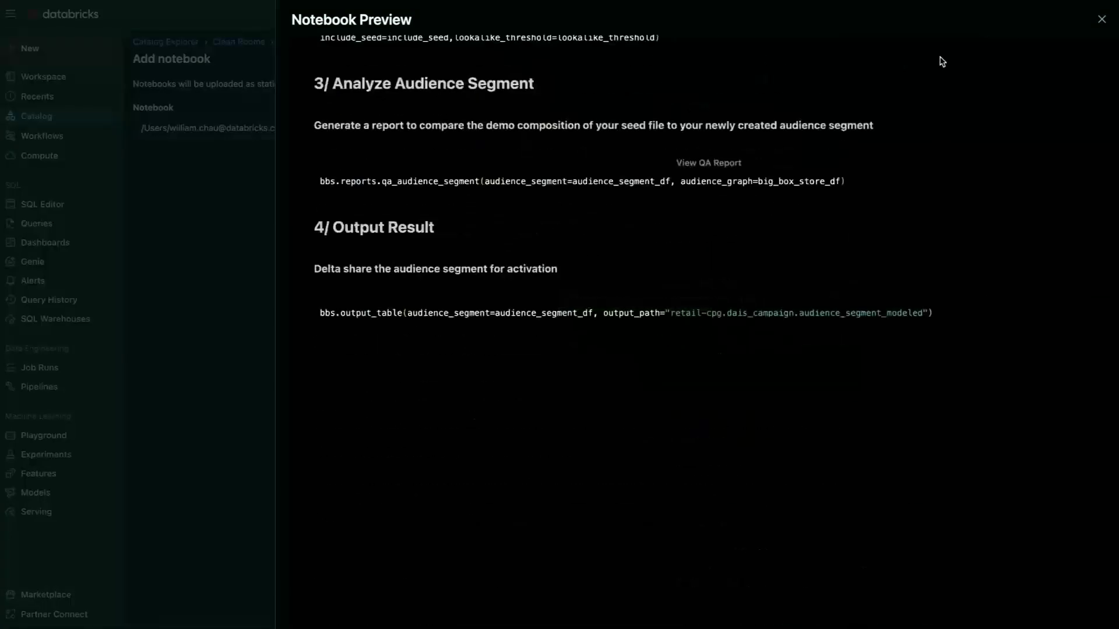
left_click(1102, 19)
left_click(698, 165)
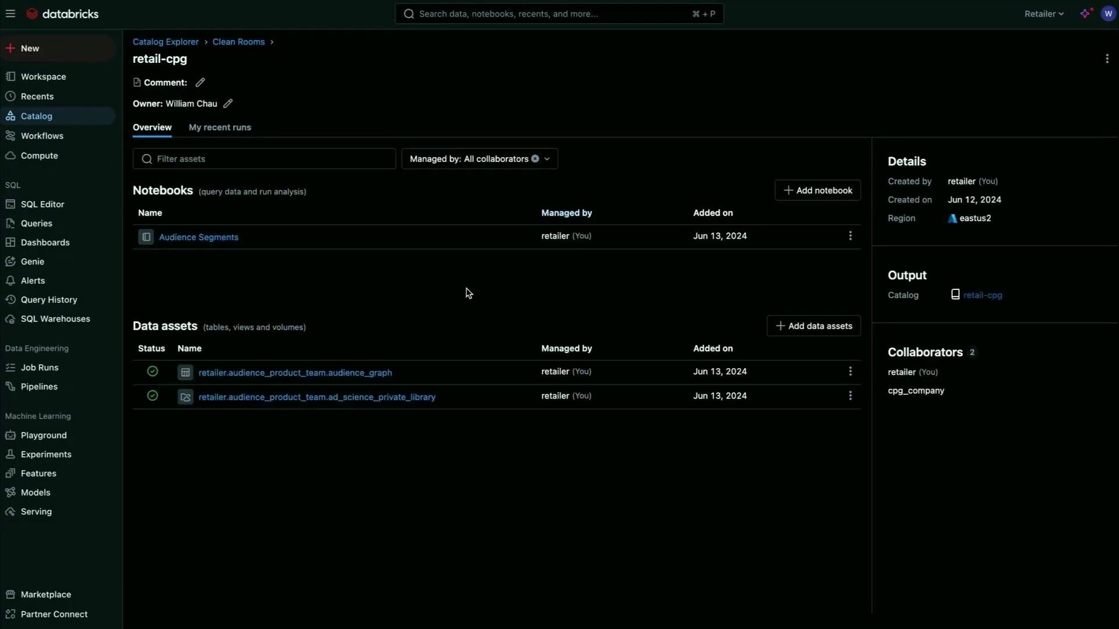
left_click(151, 258)
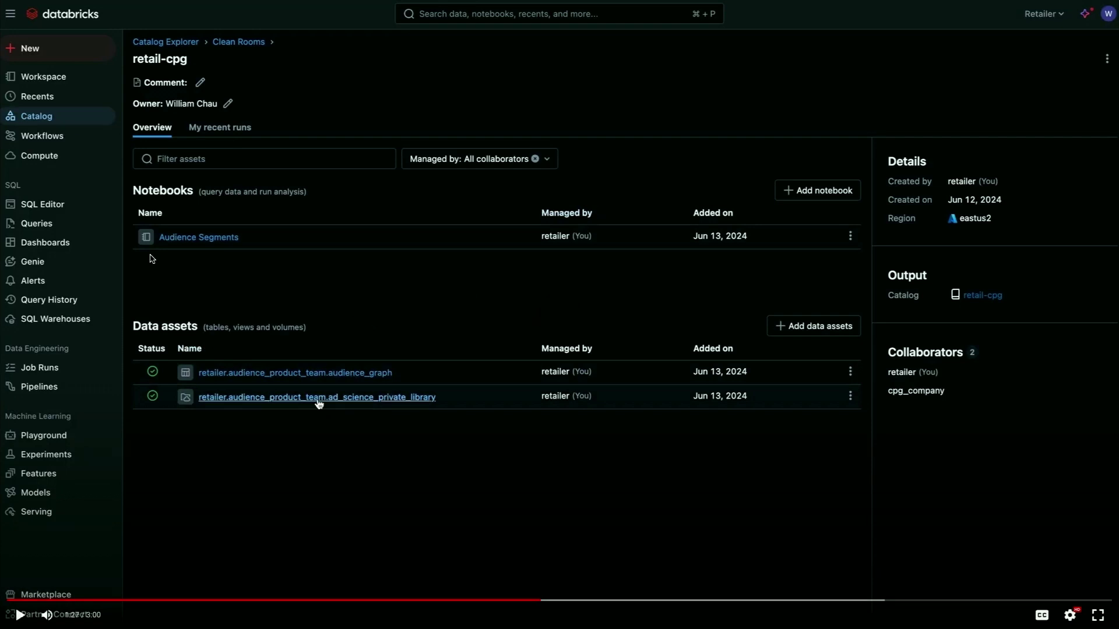
left_click(151, 258)
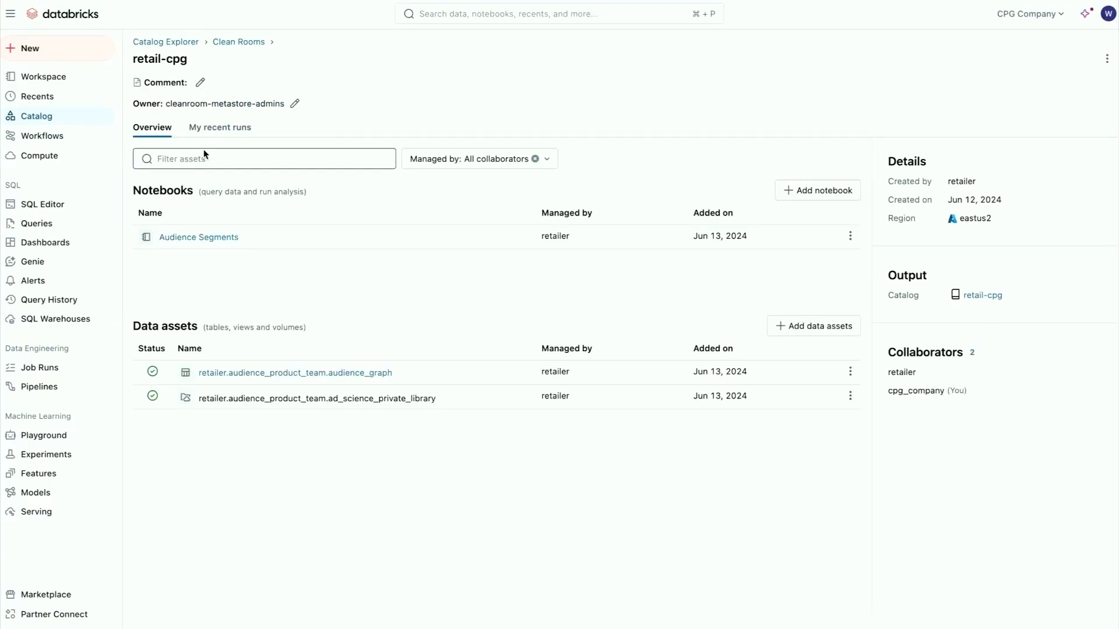
left_click(152, 259)
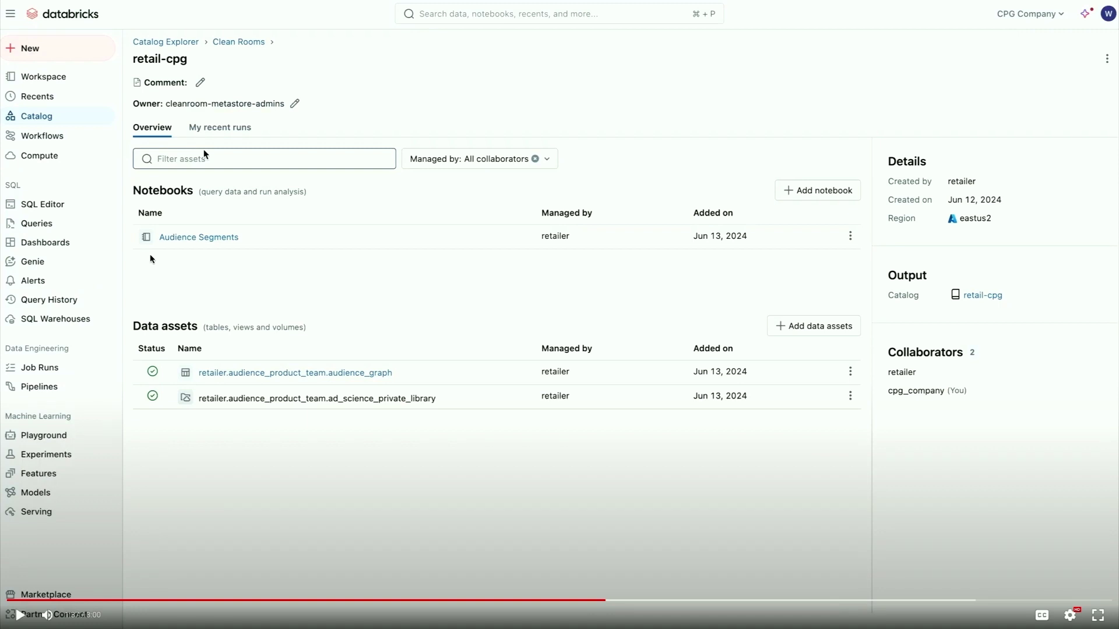
key("space")
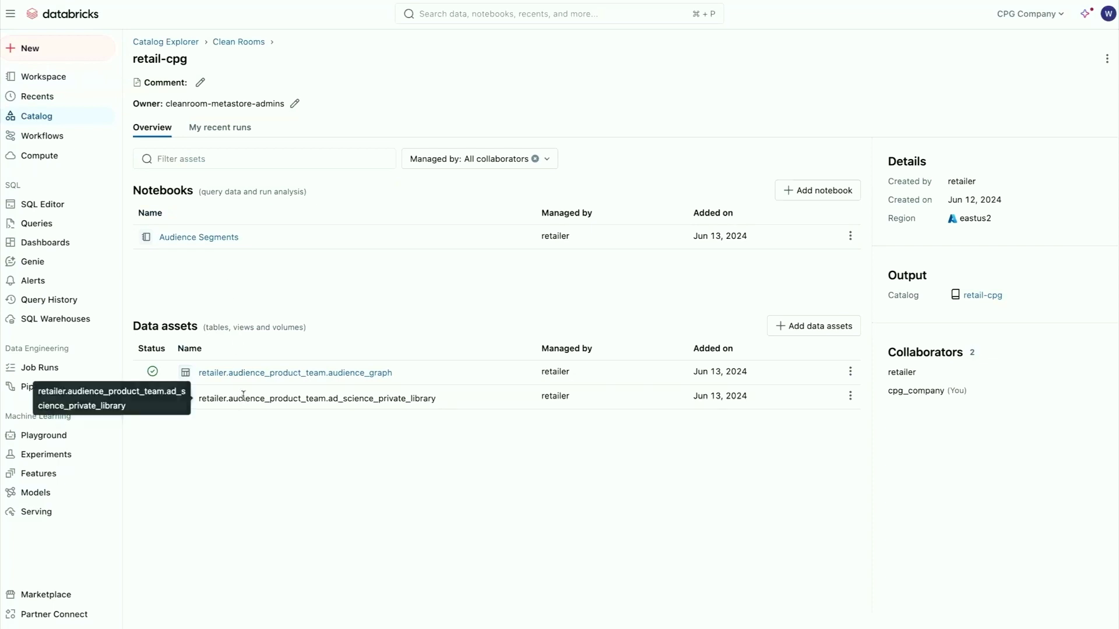
left_click(540, 249)
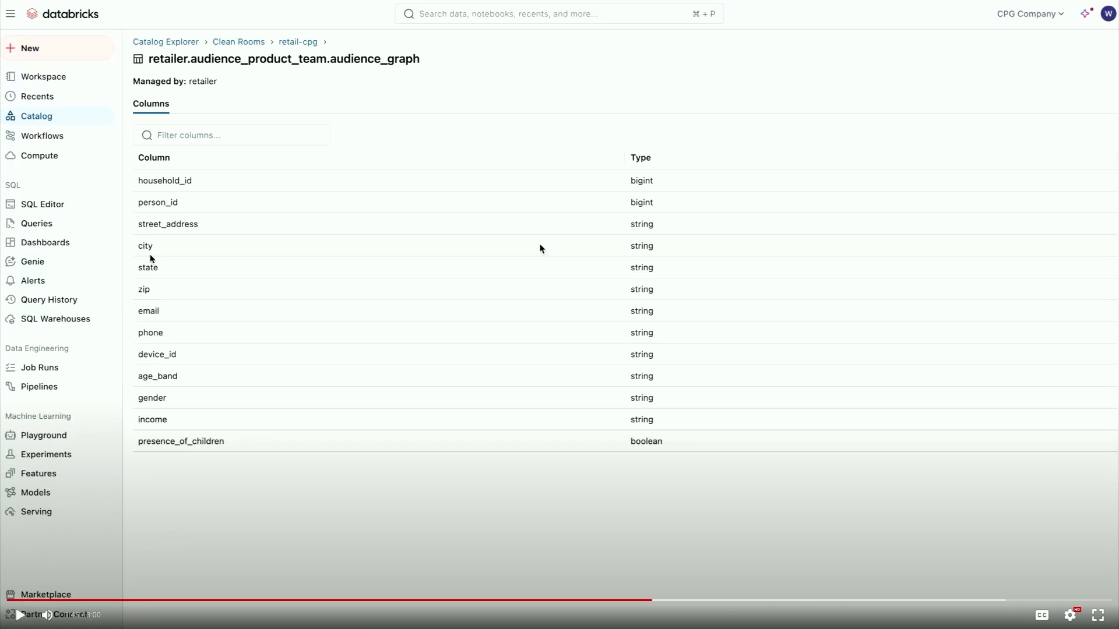
left_click(542, 249)
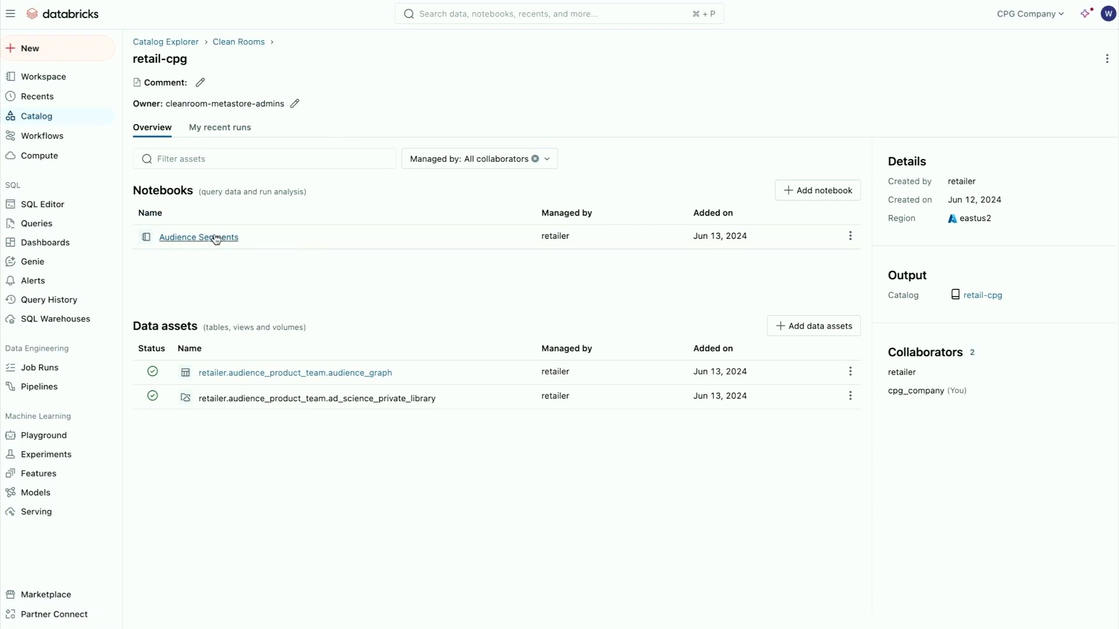
Select the customer_loyalty table from the customers_snowflake catalog's default schema as a data asset for the retail-cpg clean room.
left_click(791, 327)
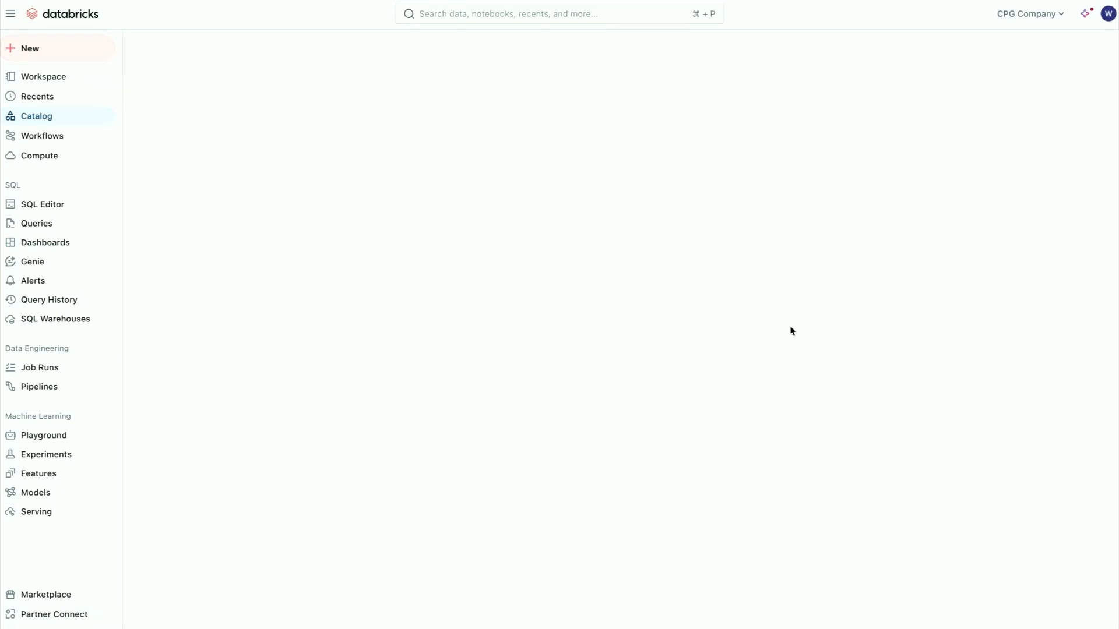
left_click(154, 207)
left_click(160, 223)
left_click(183, 240)
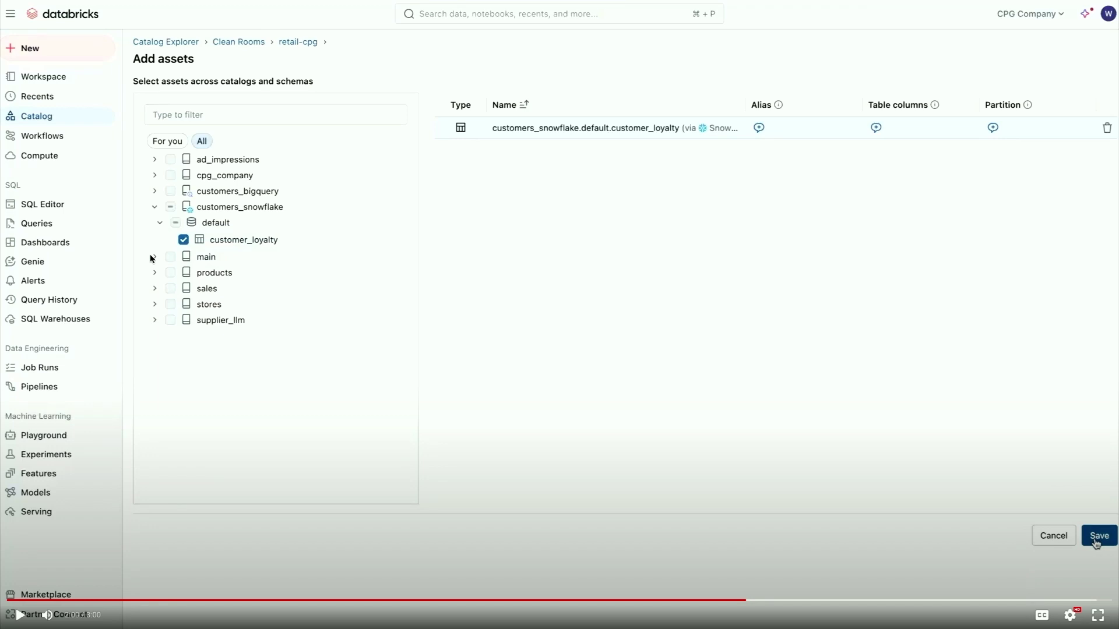
left_click(152, 259)
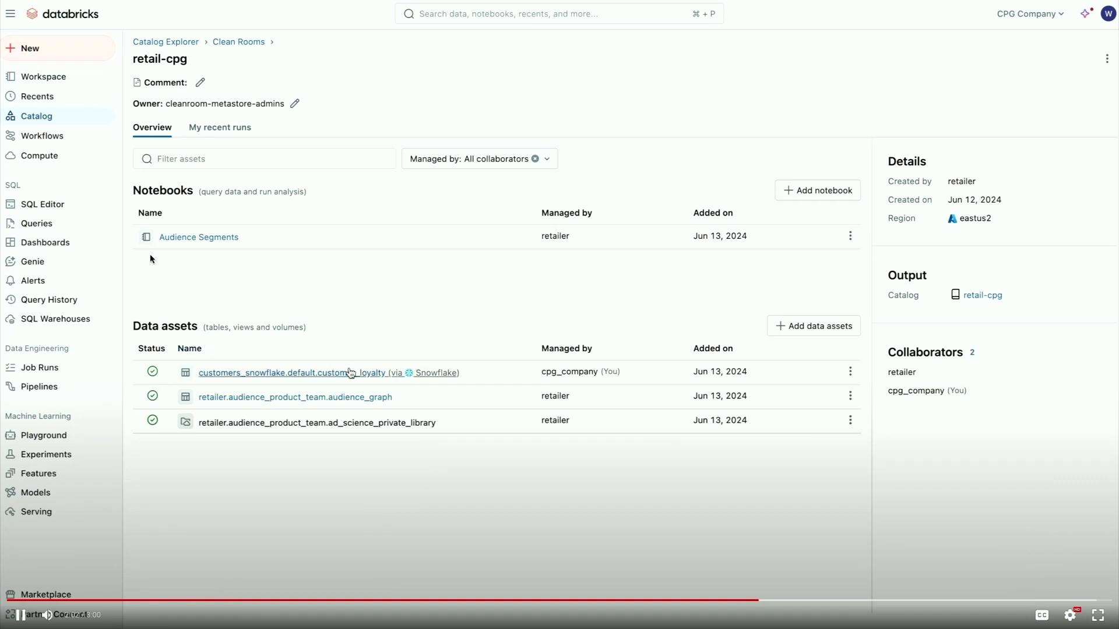
left_click(114, 285)
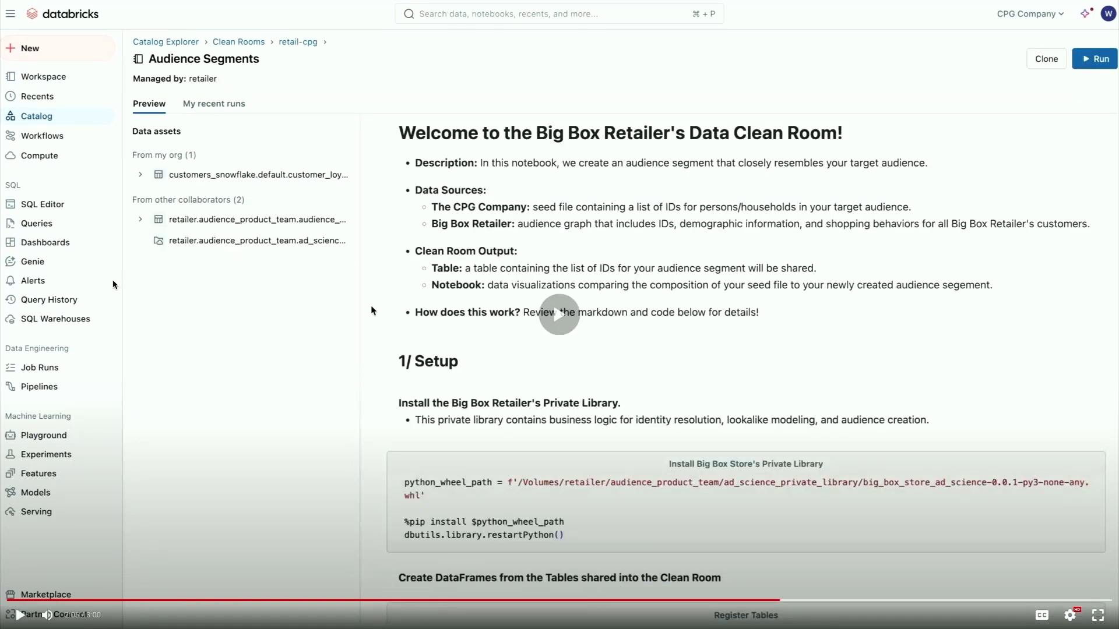
left_click(113, 284)
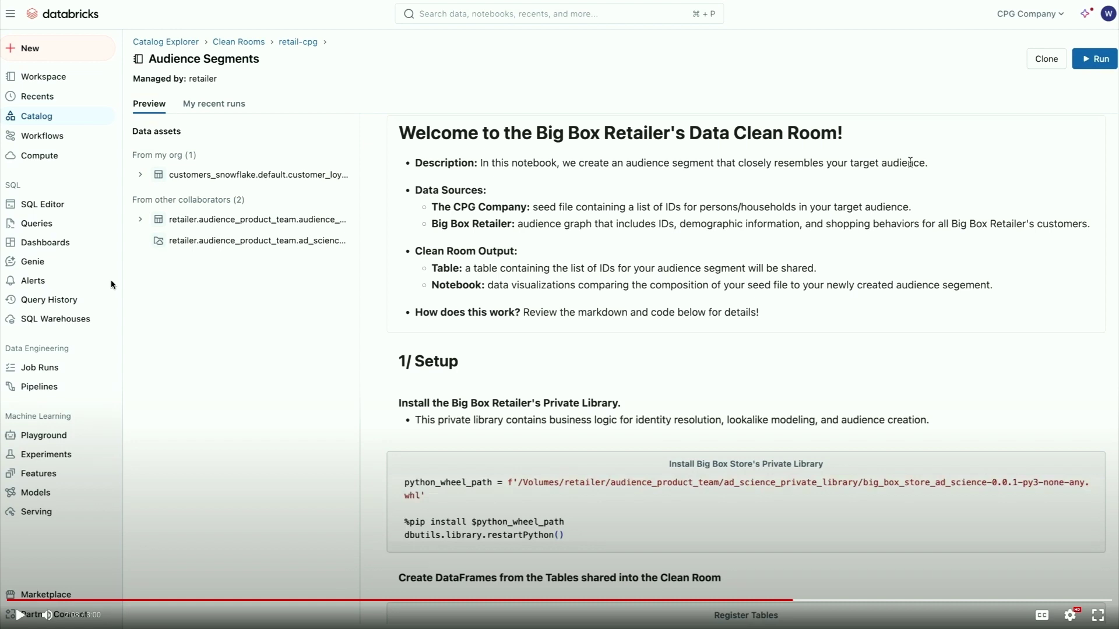
left_click(113, 283)
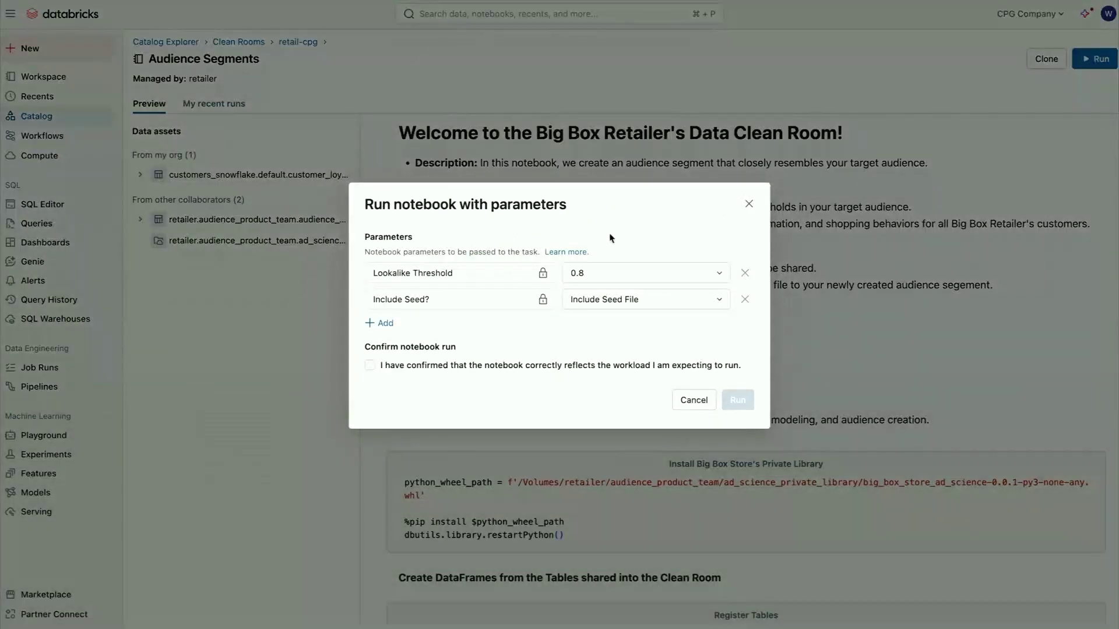
left_click(157, 286)
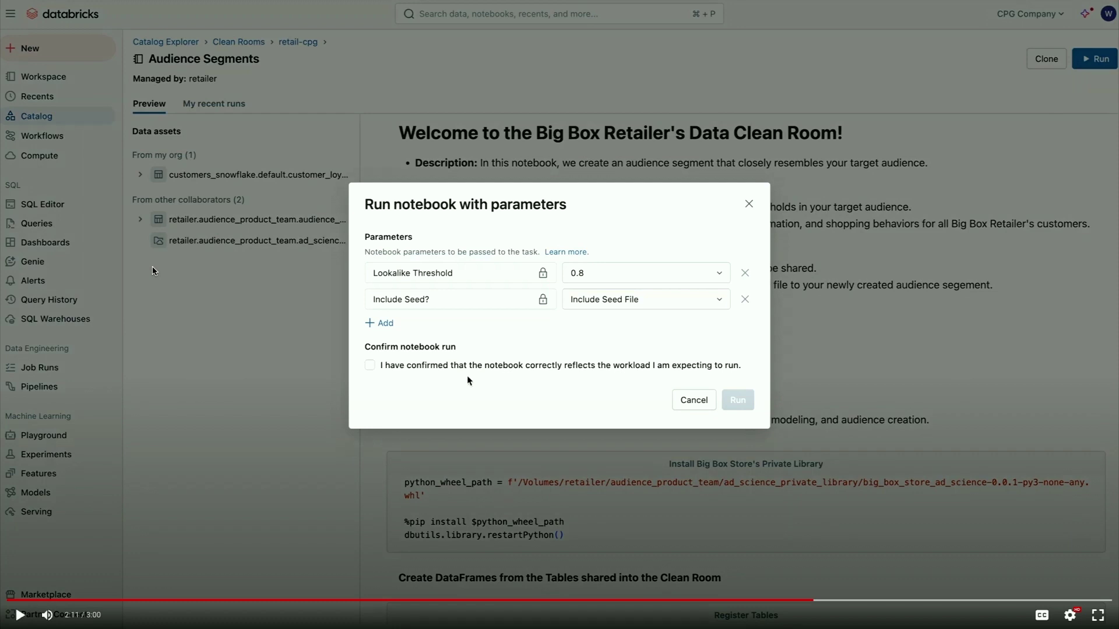
left_click(153, 271)
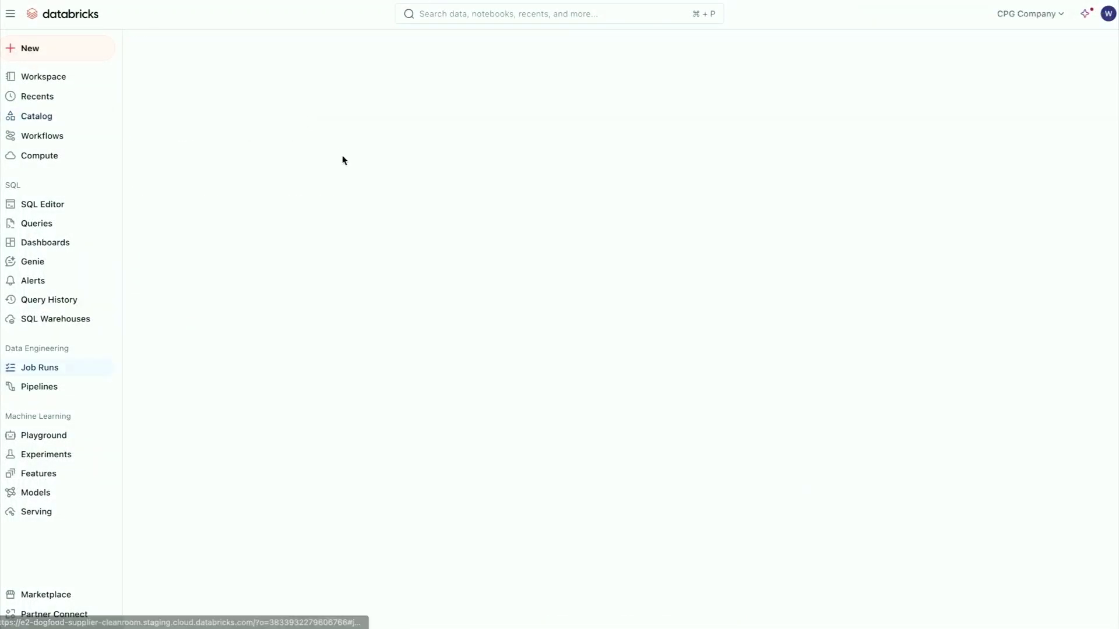
left_click(153, 271)
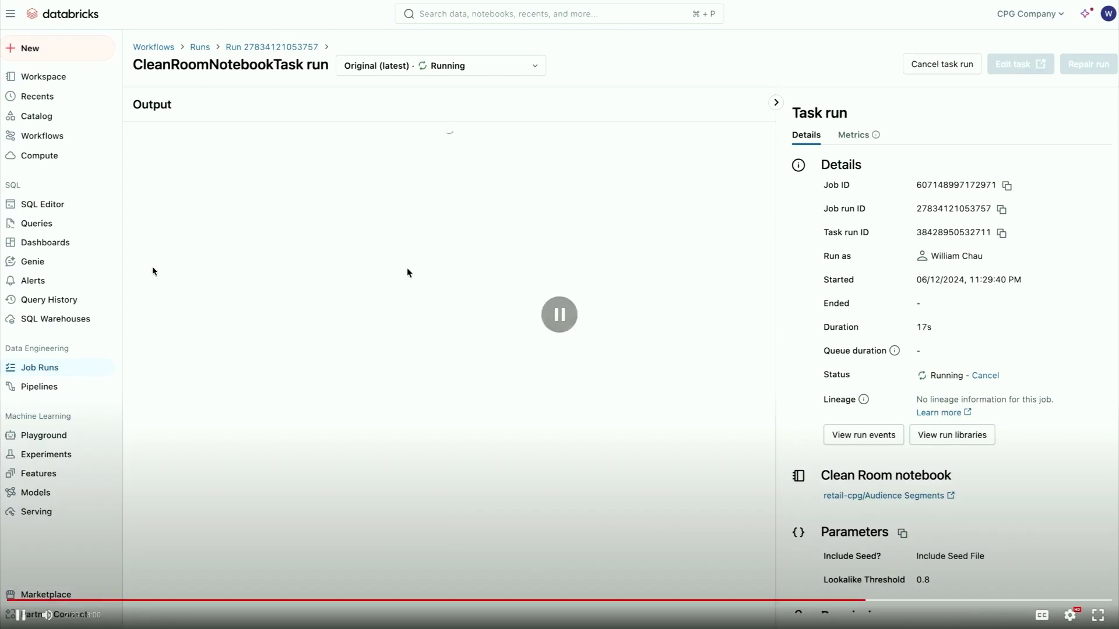
left_click(153, 271)
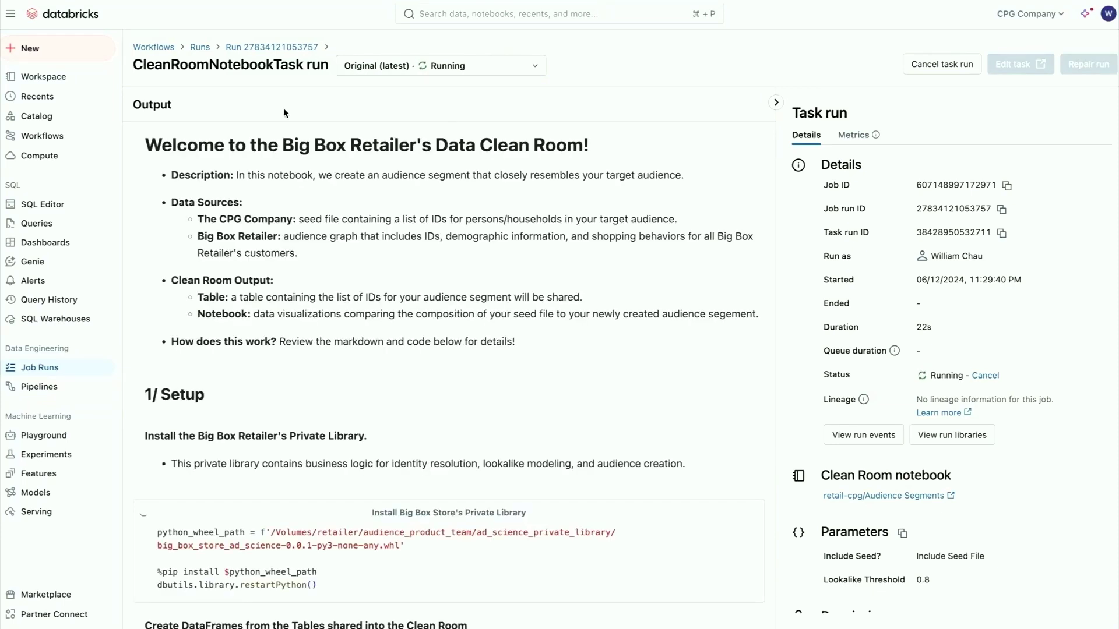
left_click(153, 271)
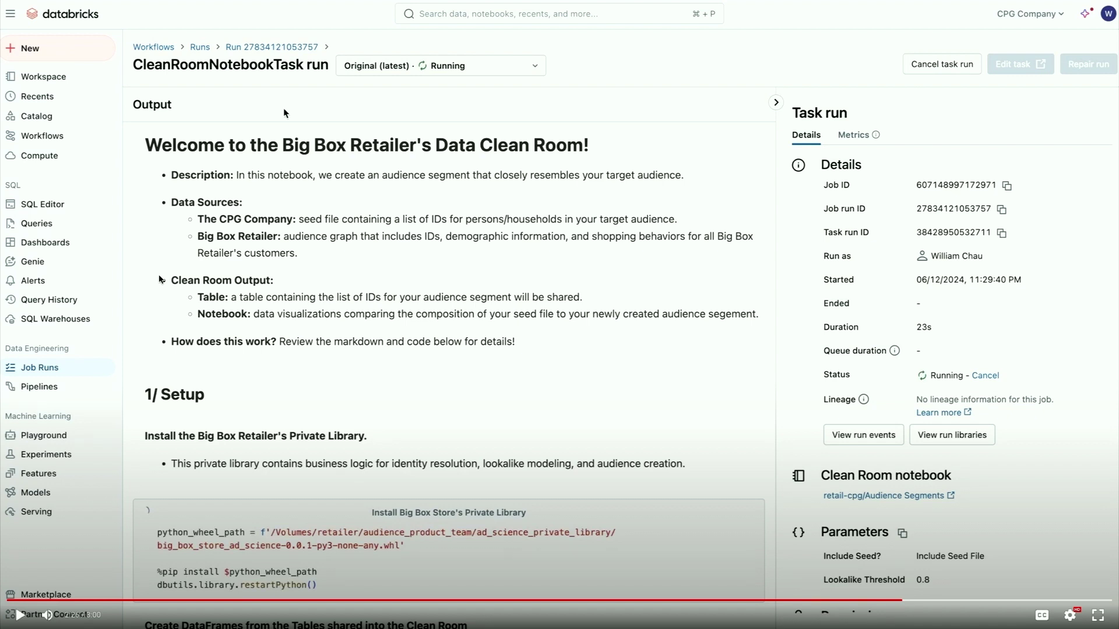
Review the CleanRoomNotebookTask run output from setup and lookalike modelling through the audience segment QA report to the output table location.
left_click(160, 274)
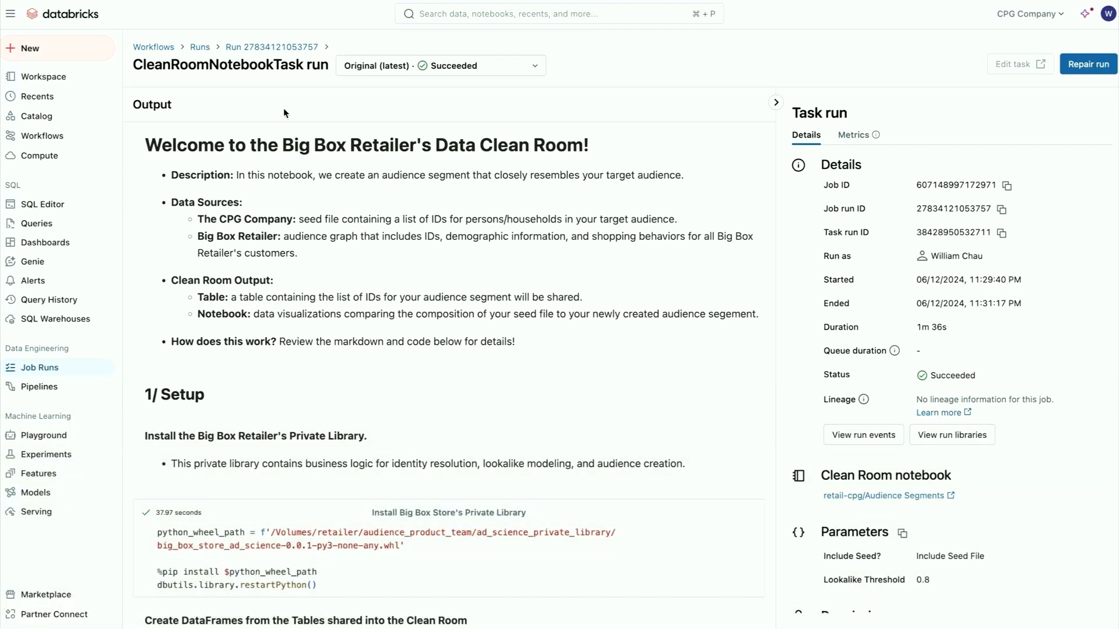
scroll(290, 337, "down", 5)
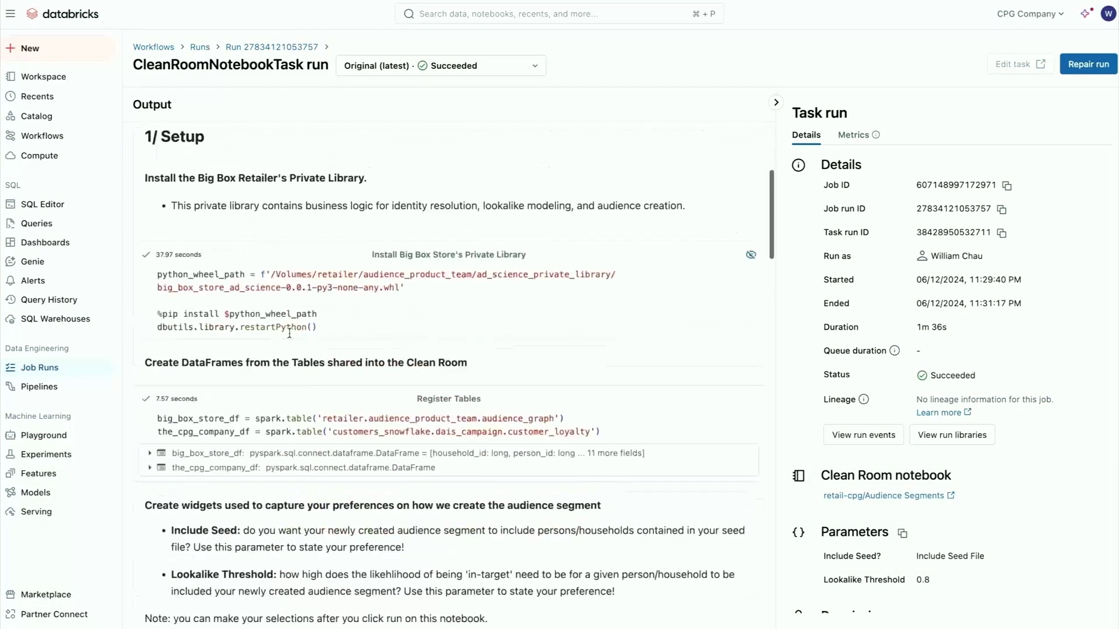
scroll(291, 337, "down", 7)
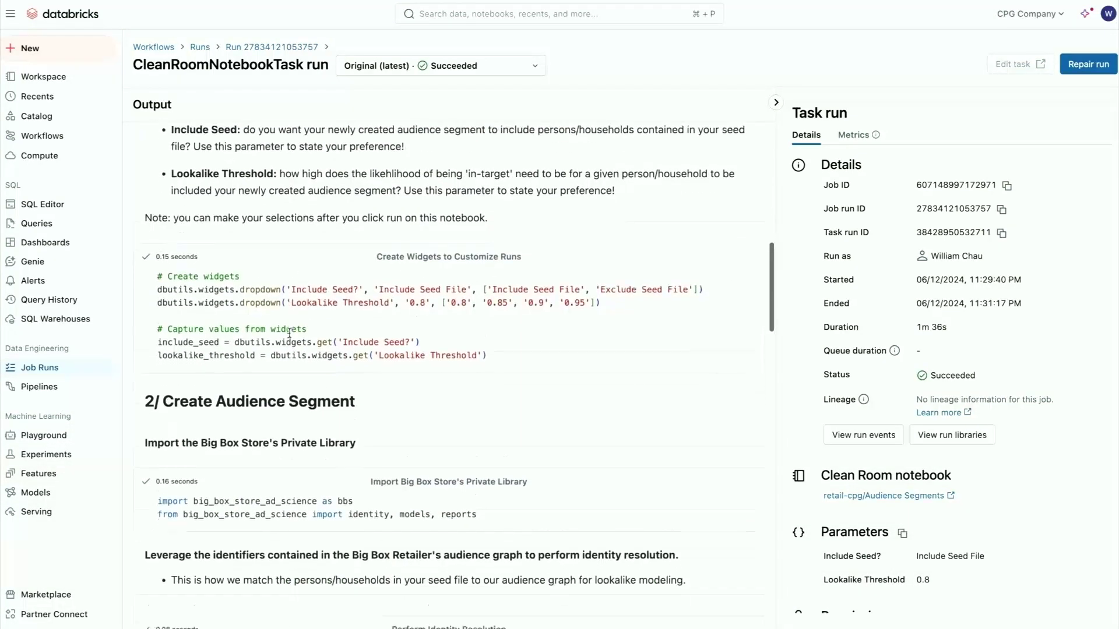
scroll(290, 337, "down", 9)
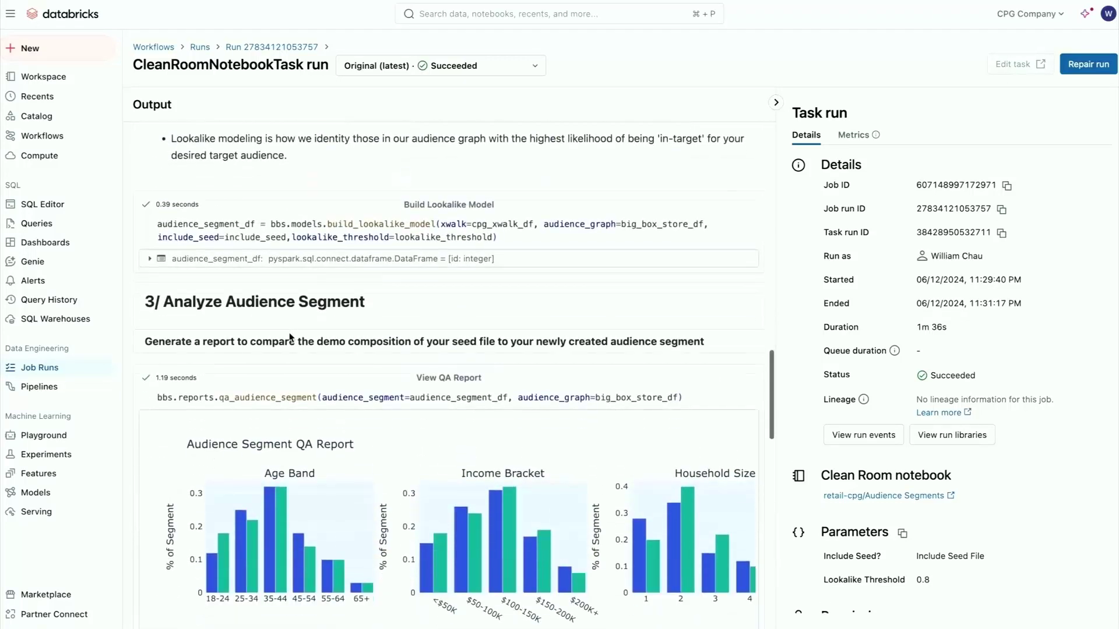
scroll(291, 337, "down", 10)
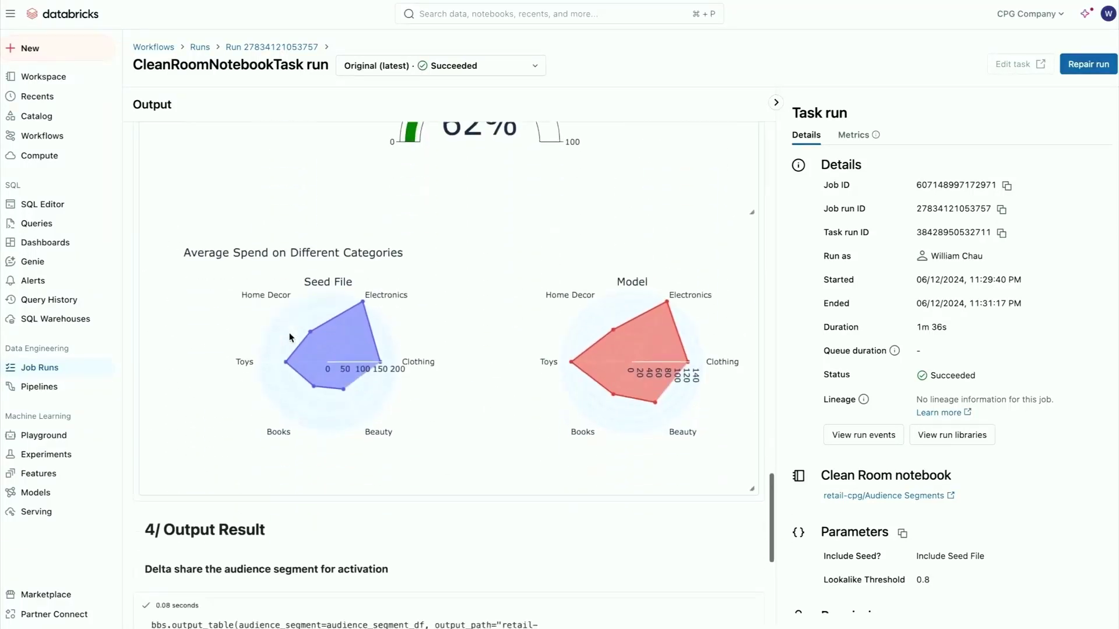
scroll(291, 336, "down", 1)
left_click(348, 423)
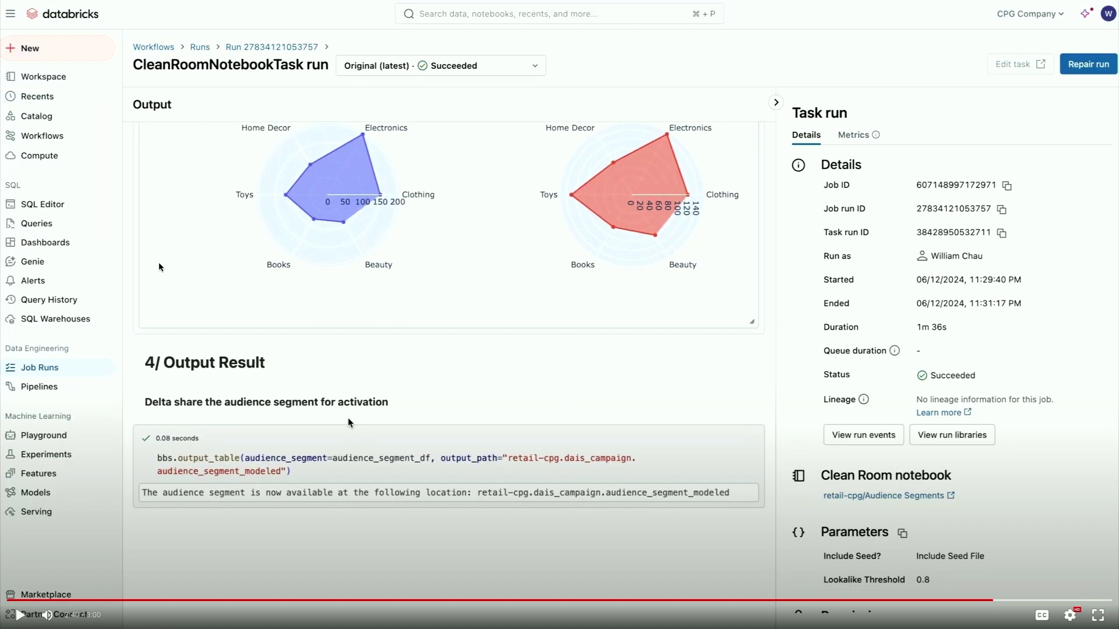
Browse the shared retail-cpg catalog and drill down into the first entry of its schema list.
left_click(350, 422)
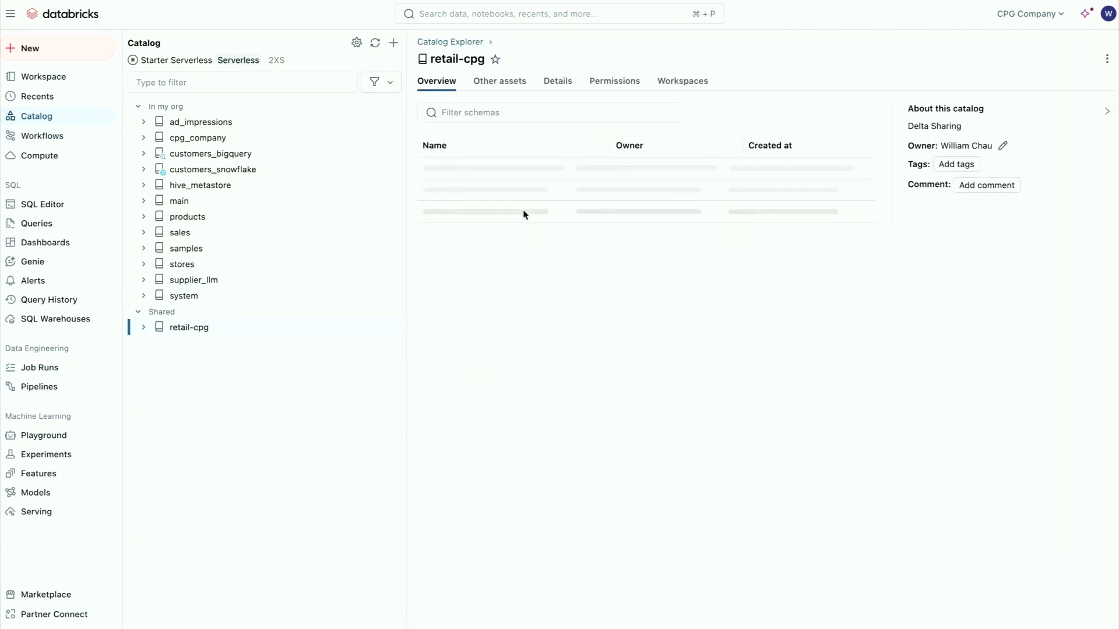
left_click(481, 173)
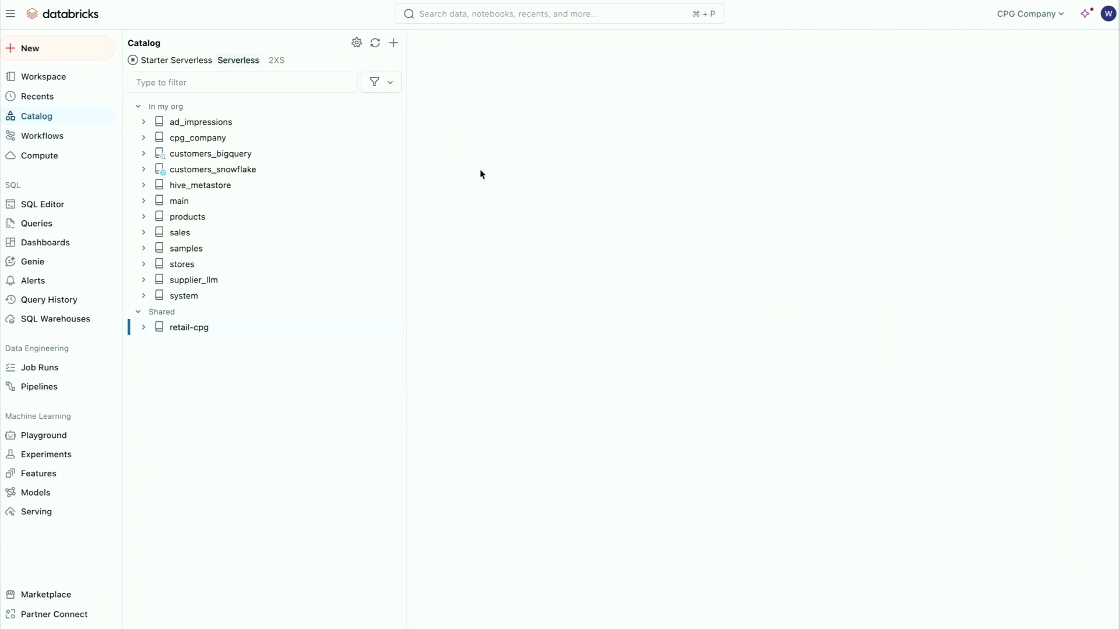
left_click(489, 172)
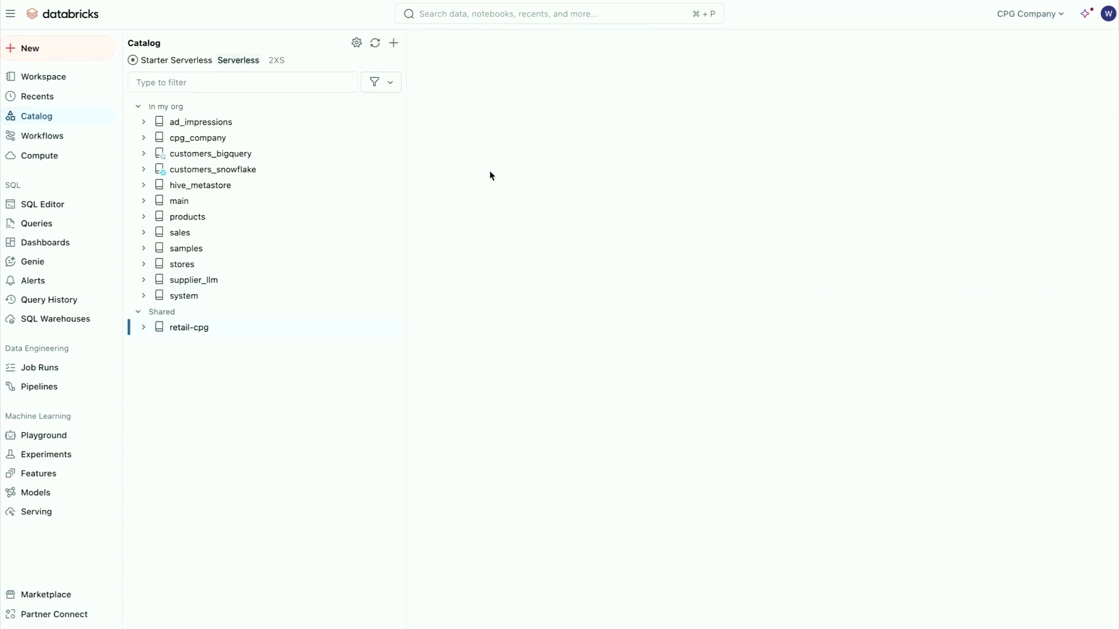
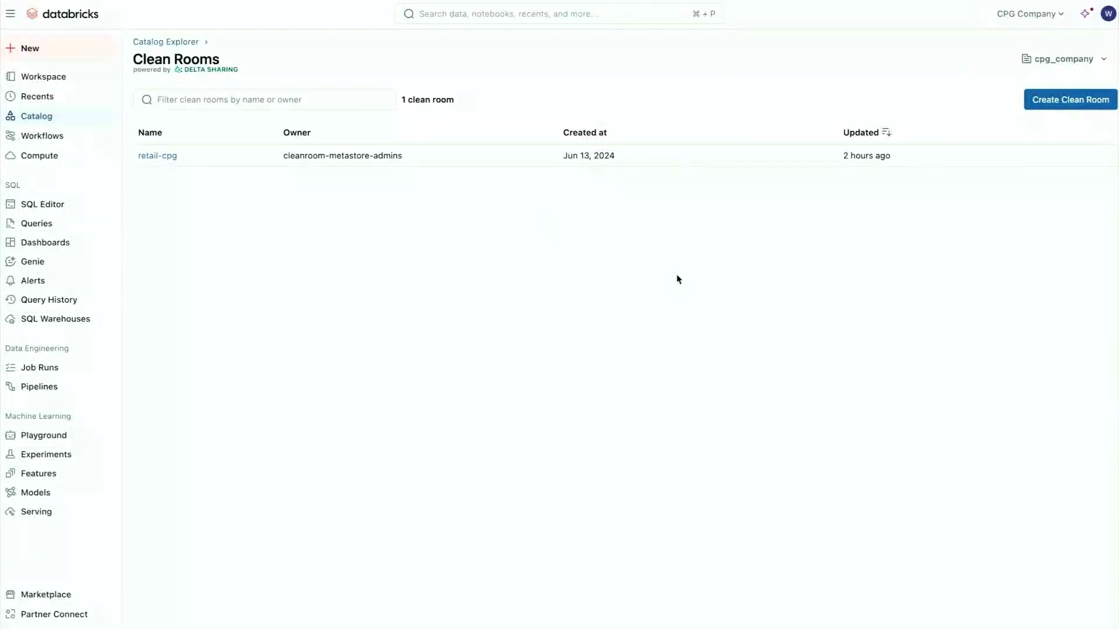
Create the fine_tune_llm clean room on Azure eastus2 with cpg_company's copied sharing identifier as collaborator.
left_click(1055, 60)
left_click(1034, 94)
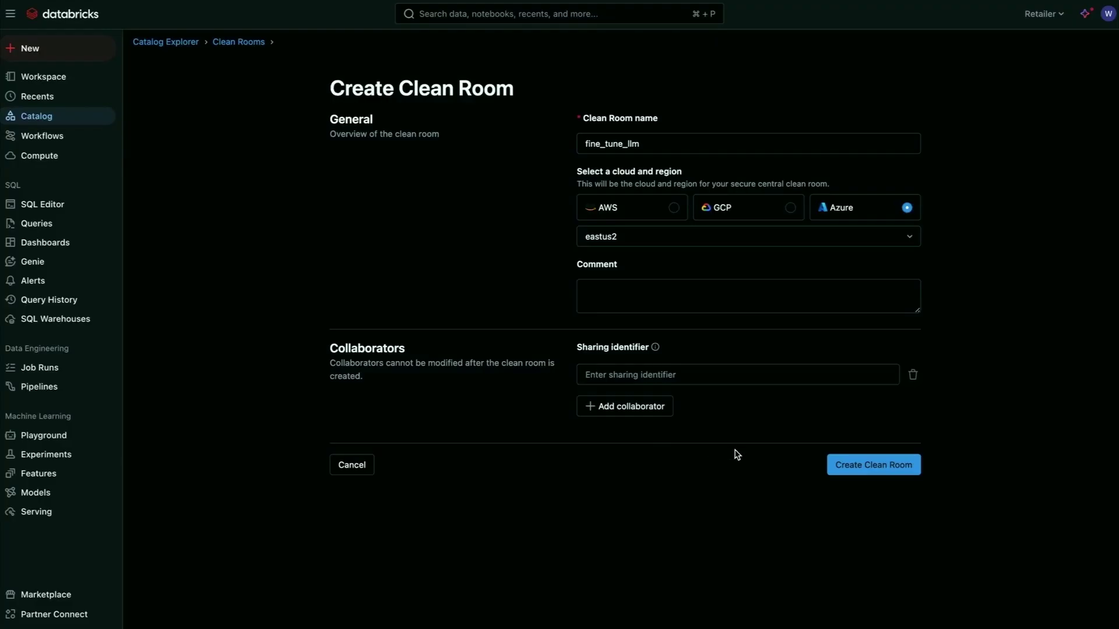
left_click(687, 373)
key("super+v")
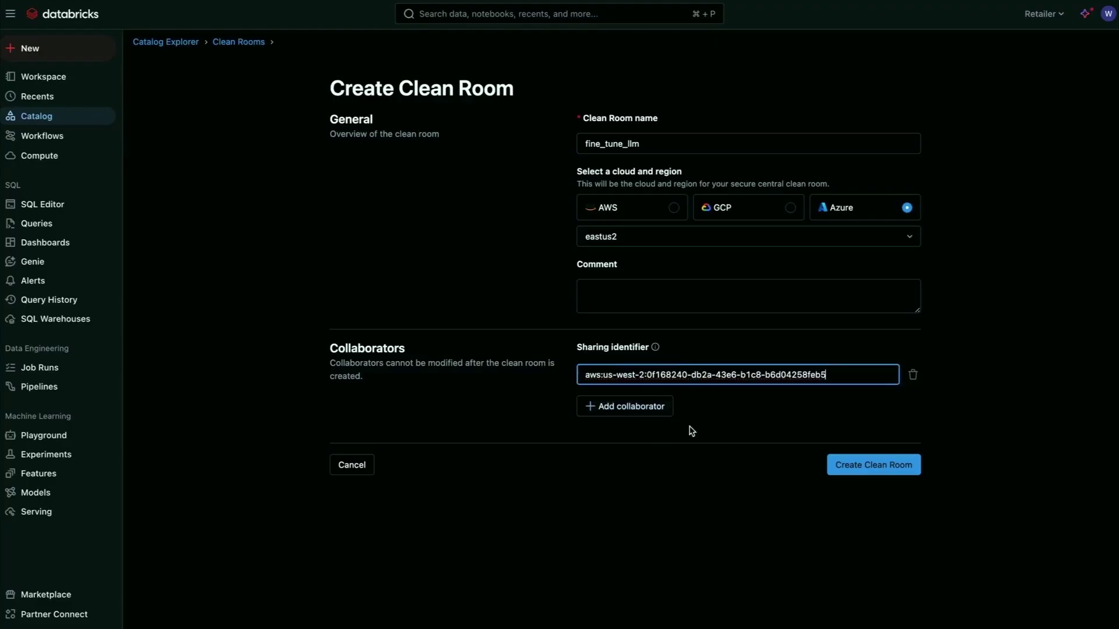
left_click(865, 475)
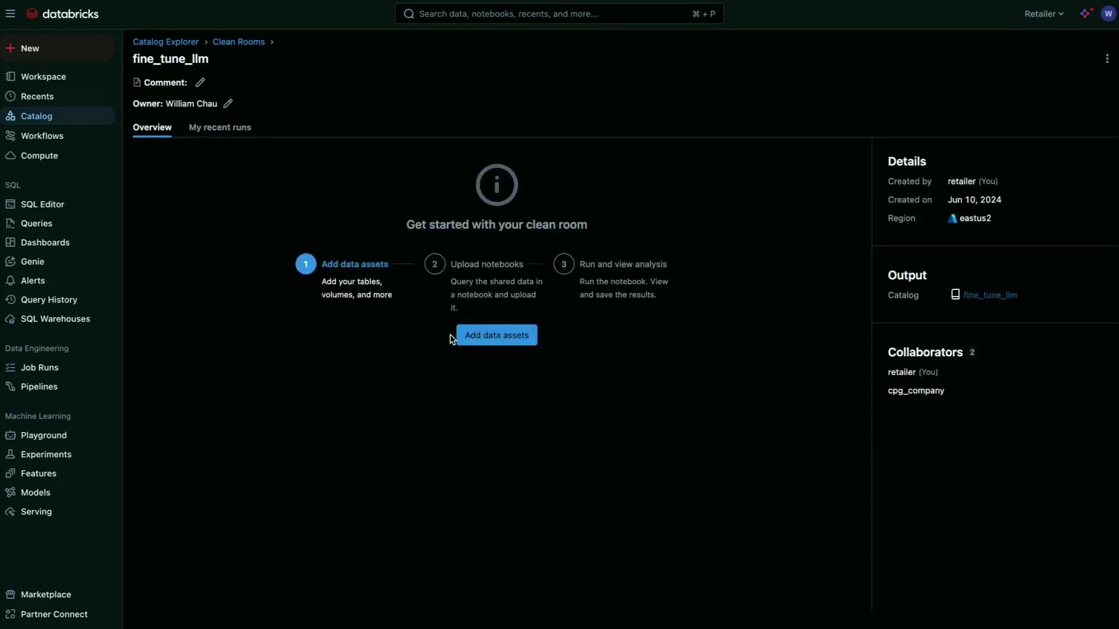
Add the llm_code and llm_training volumes from the retailer_llm catalog's default schema as data assets of the fine_tune_llm clean room.
left_click(503, 340)
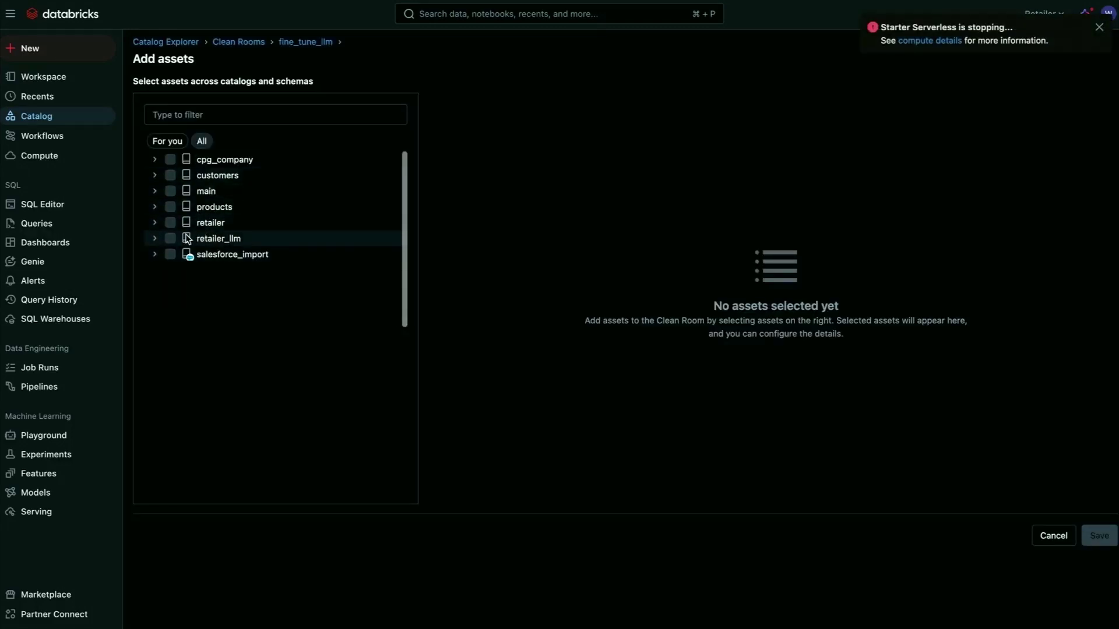
left_click(155, 238)
left_click(159, 255)
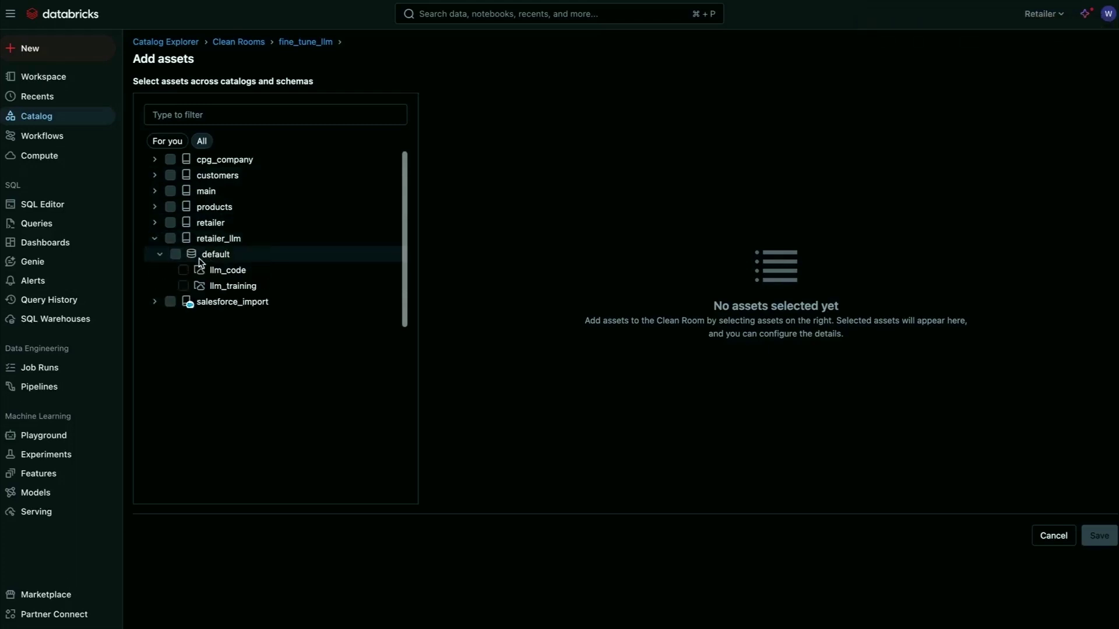
left_click(183, 270)
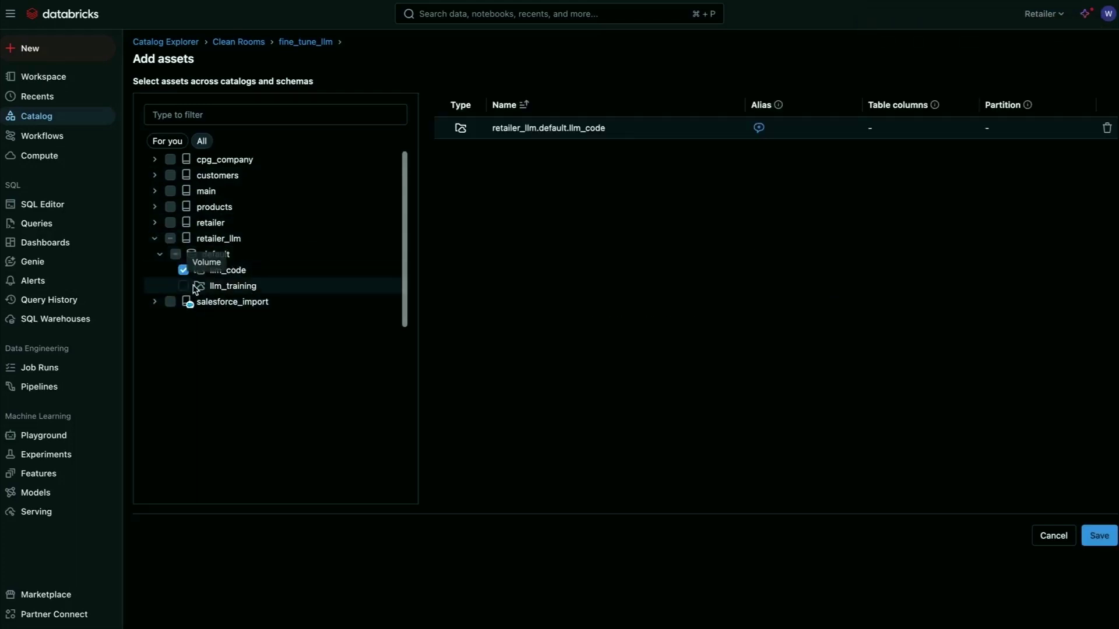
left_click(183, 286)
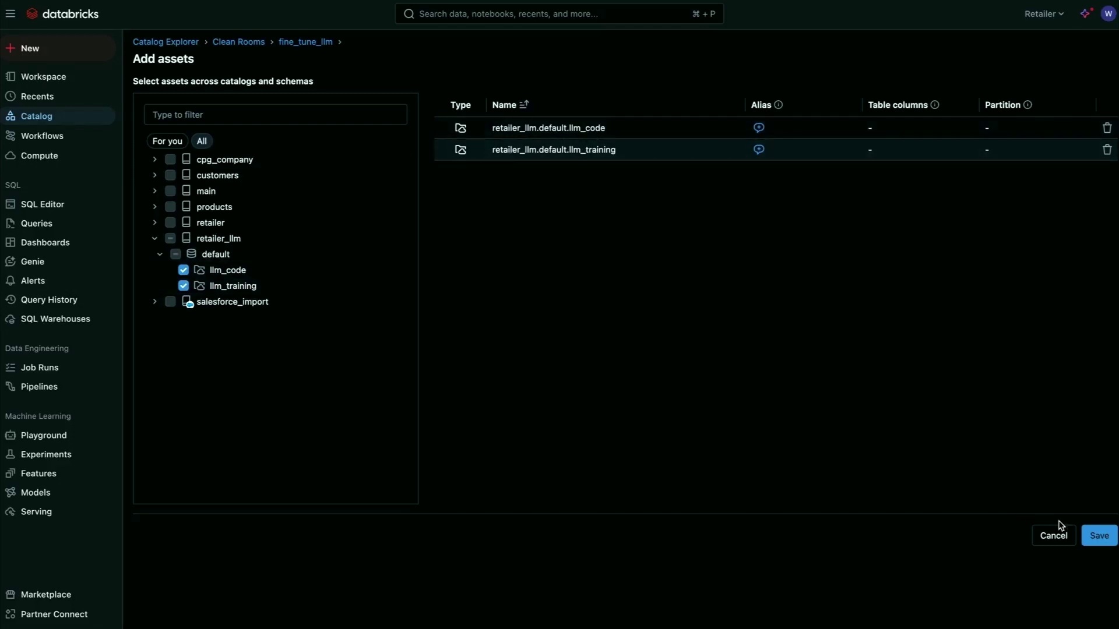
left_click(1099, 537)
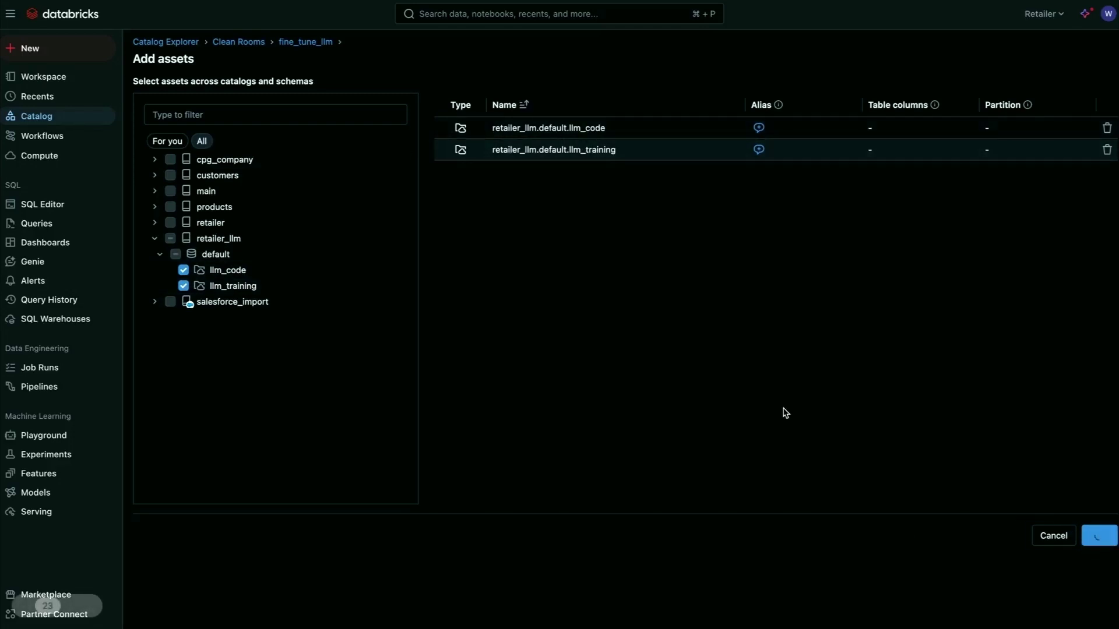
left_click(156, 280)
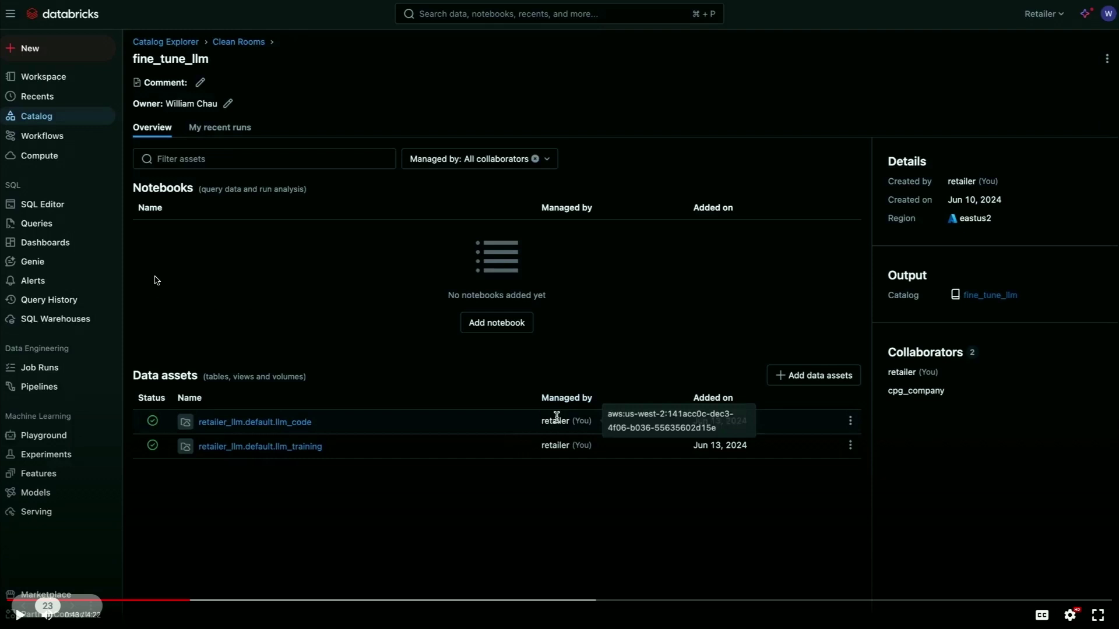
left_click(164, 267)
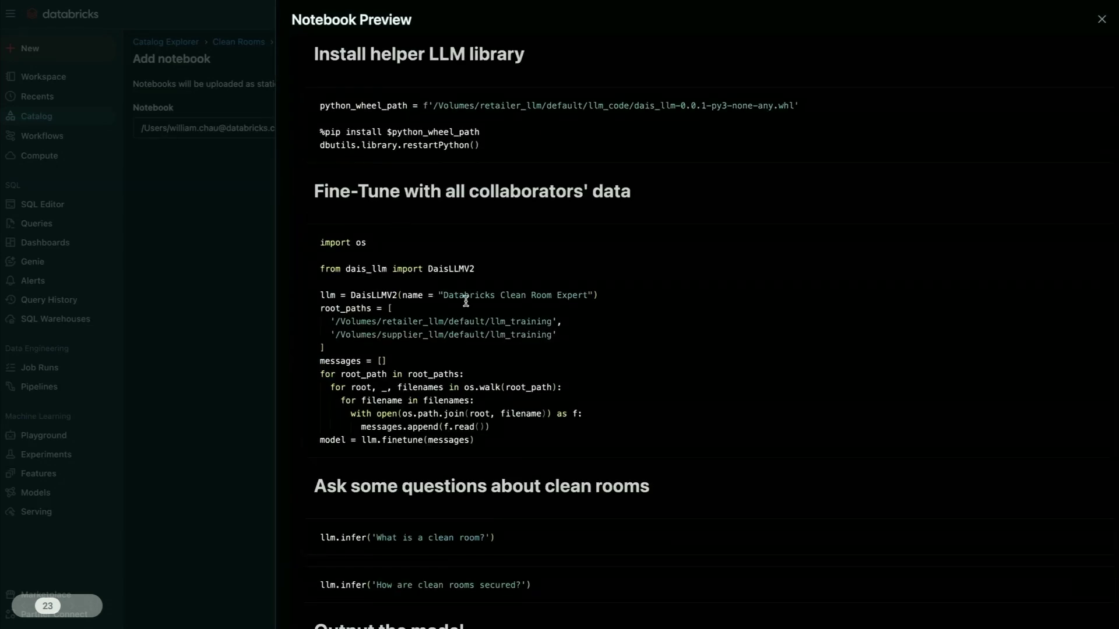
left_click(164, 267)
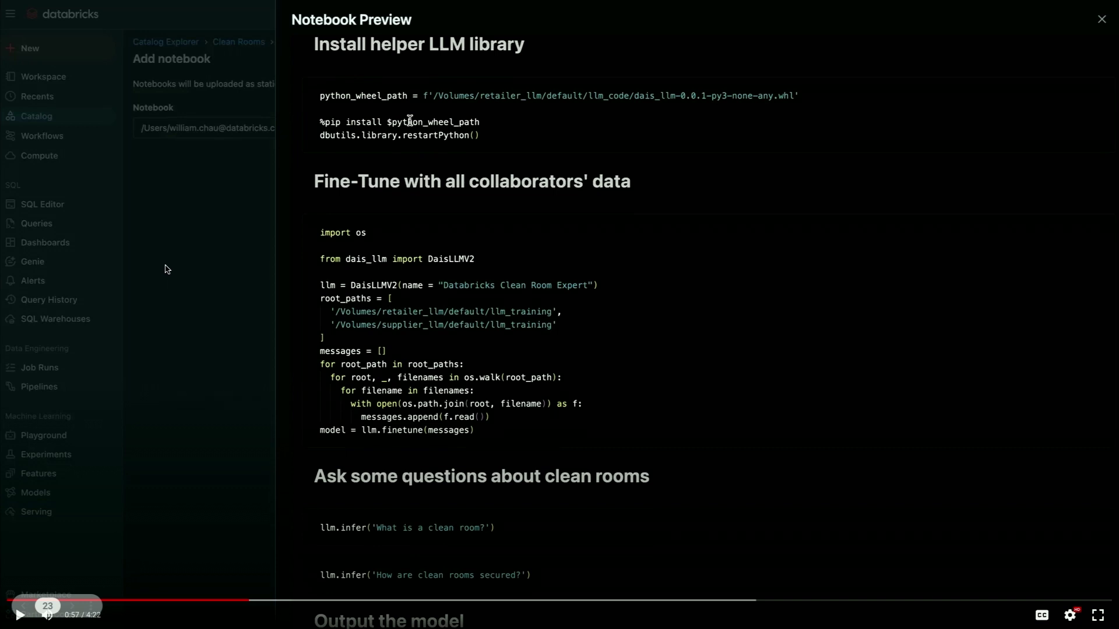
key("space")
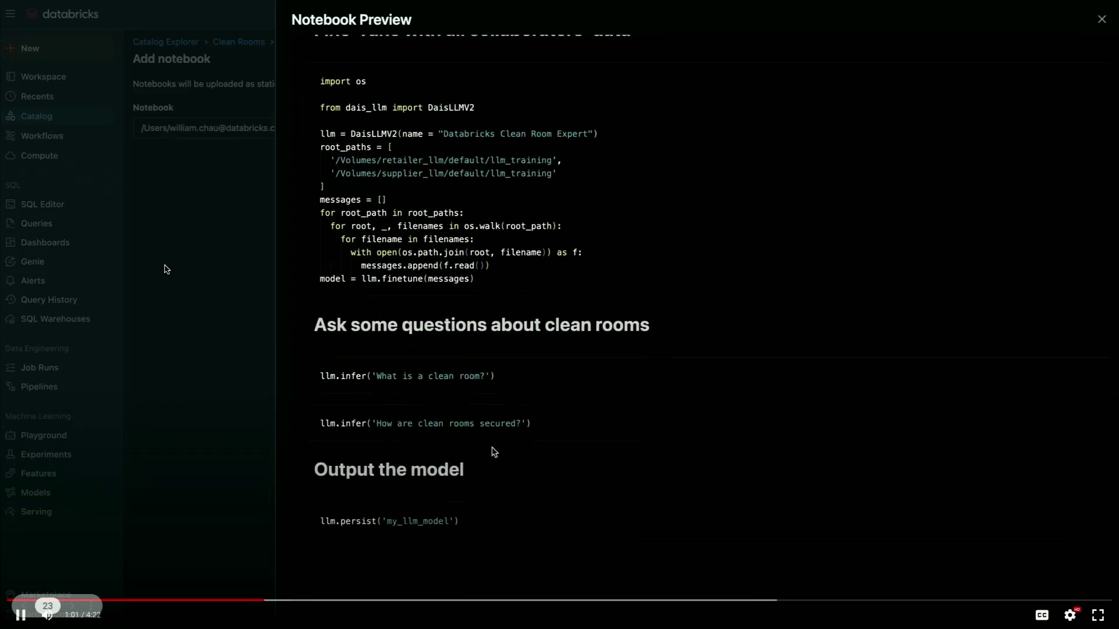
key("space")
key("space")
key("space")
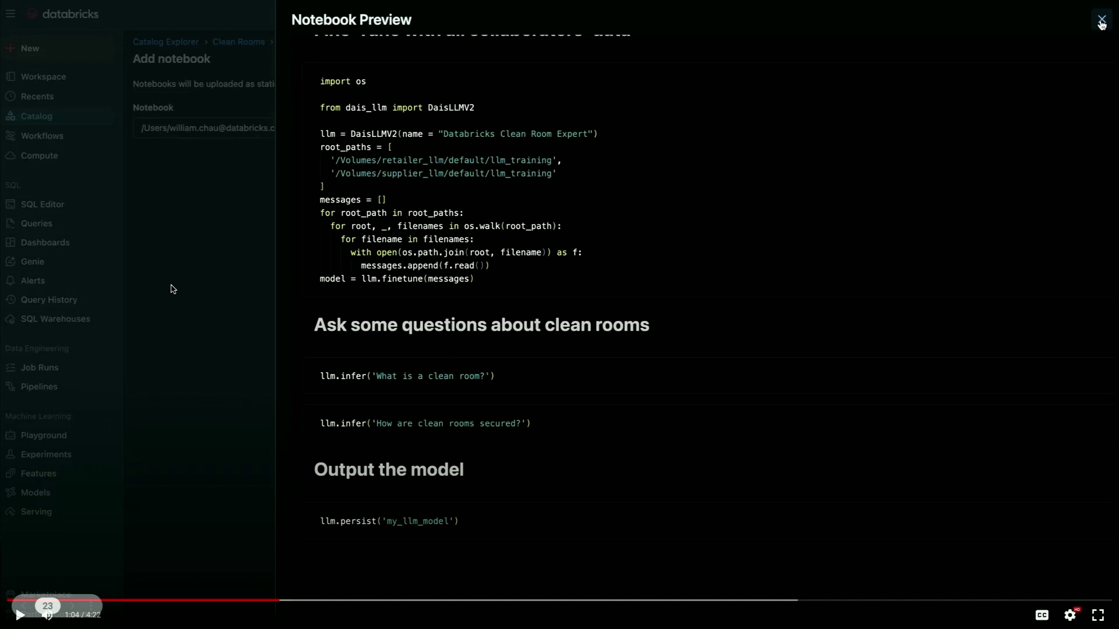
key("space")
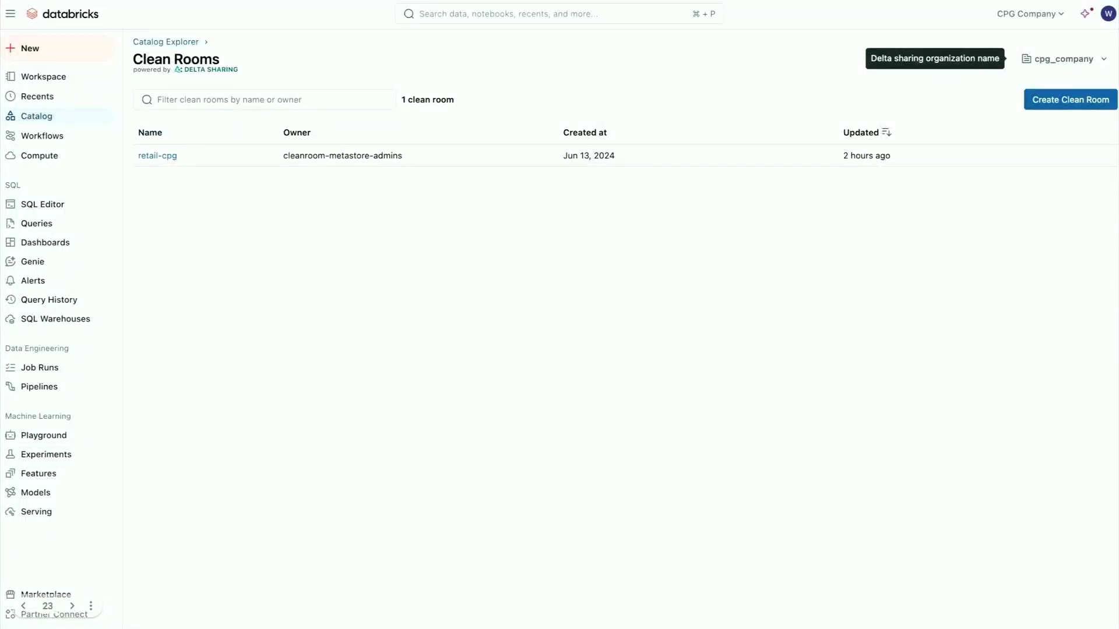
Refresh the CPG Company clean rooms, open fine_tune_llm and add the llm_training volume from supplier_llm's default schema as a data asset.
key("super+r")
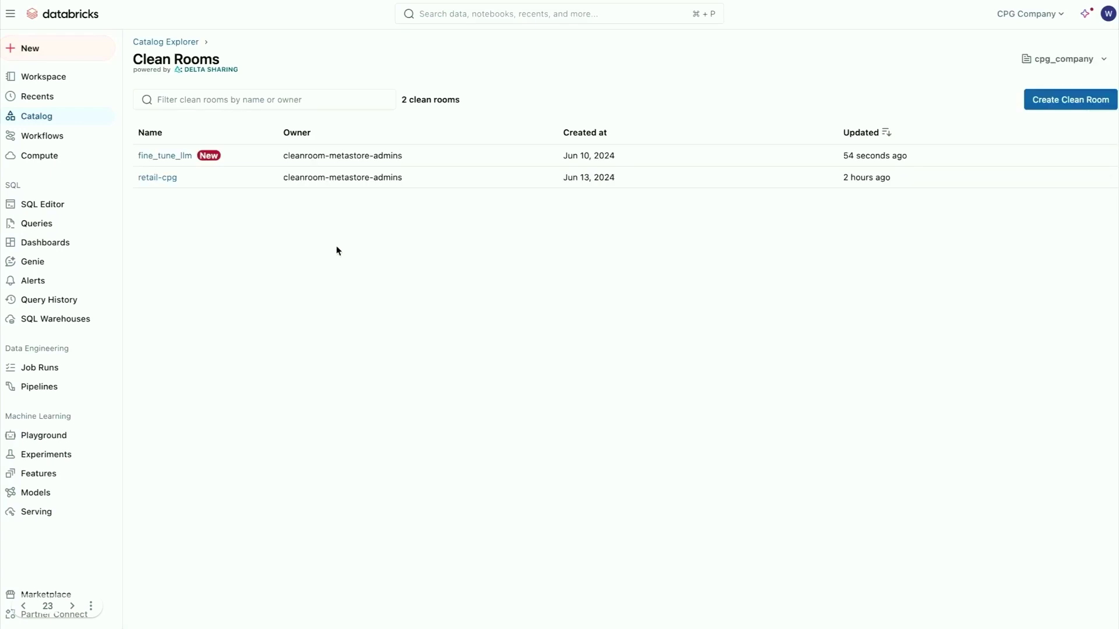
left_click(169, 156)
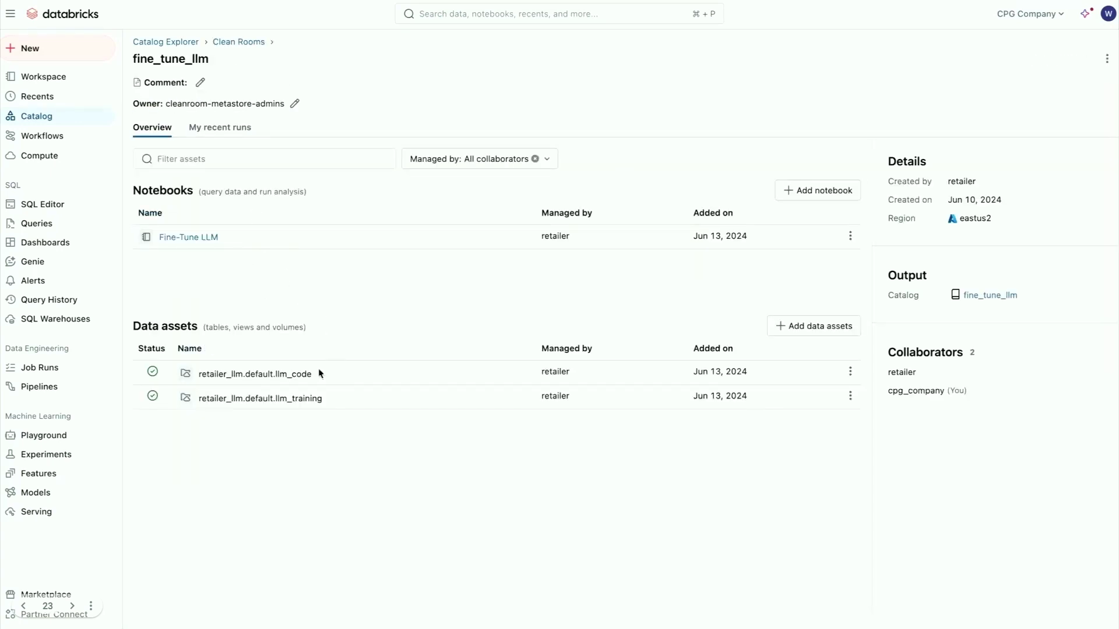
left_click(813, 326)
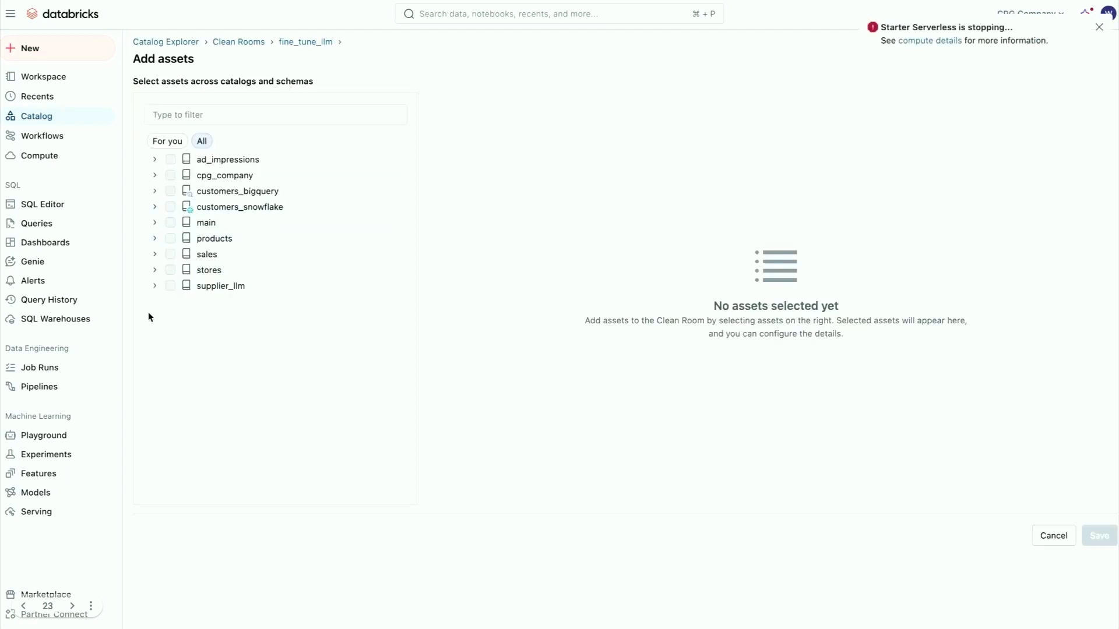
left_click(154, 286)
left_click(159, 301)
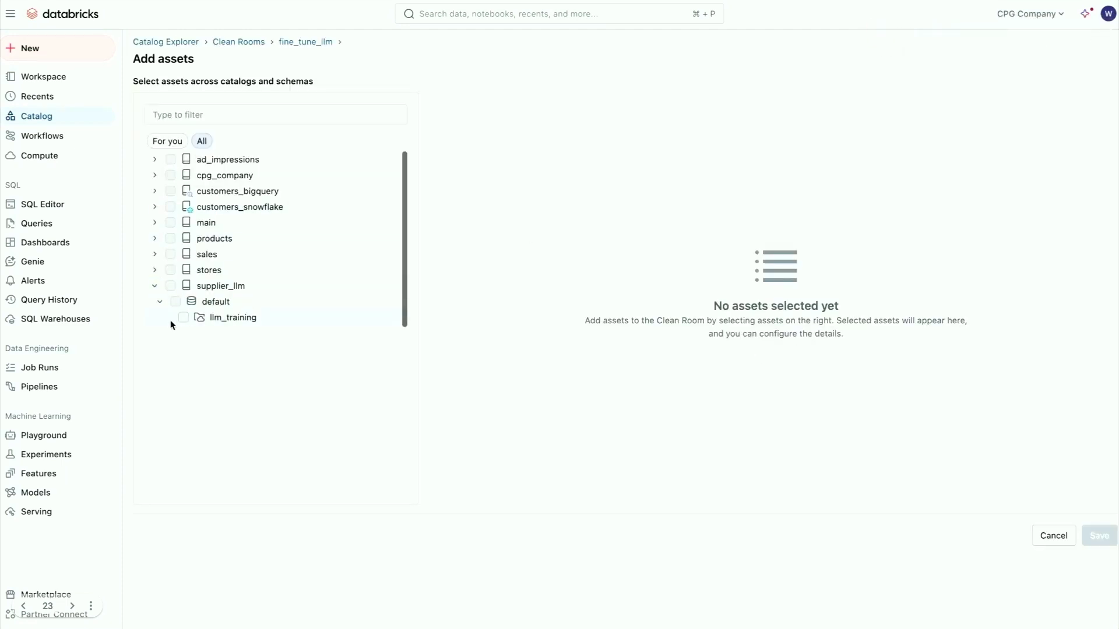
left_click(183, 318)
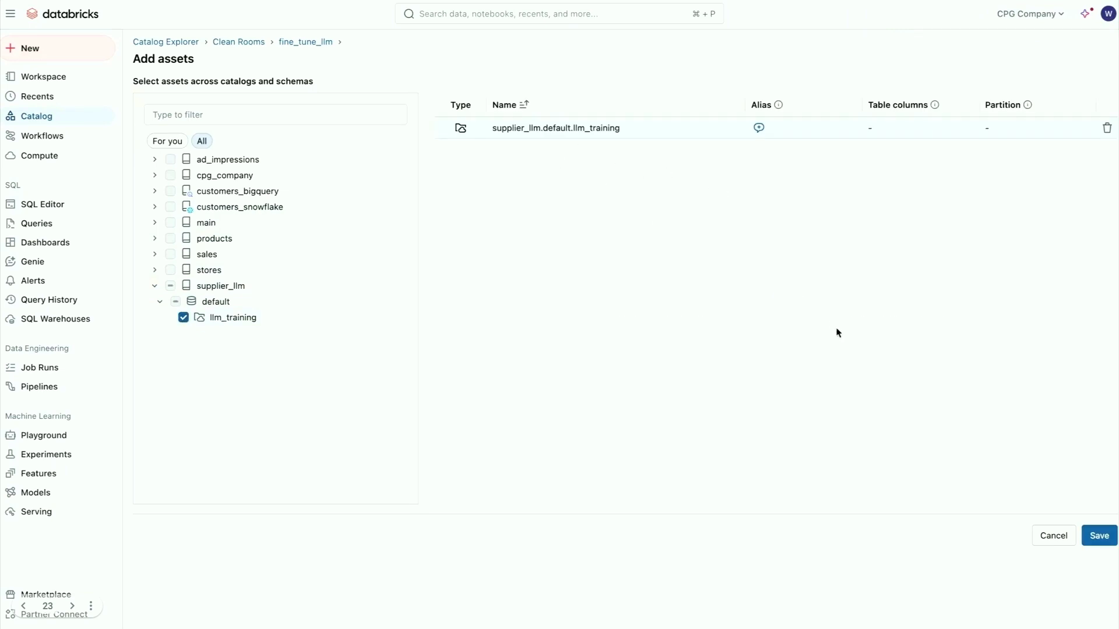
left_click(1098, 535)
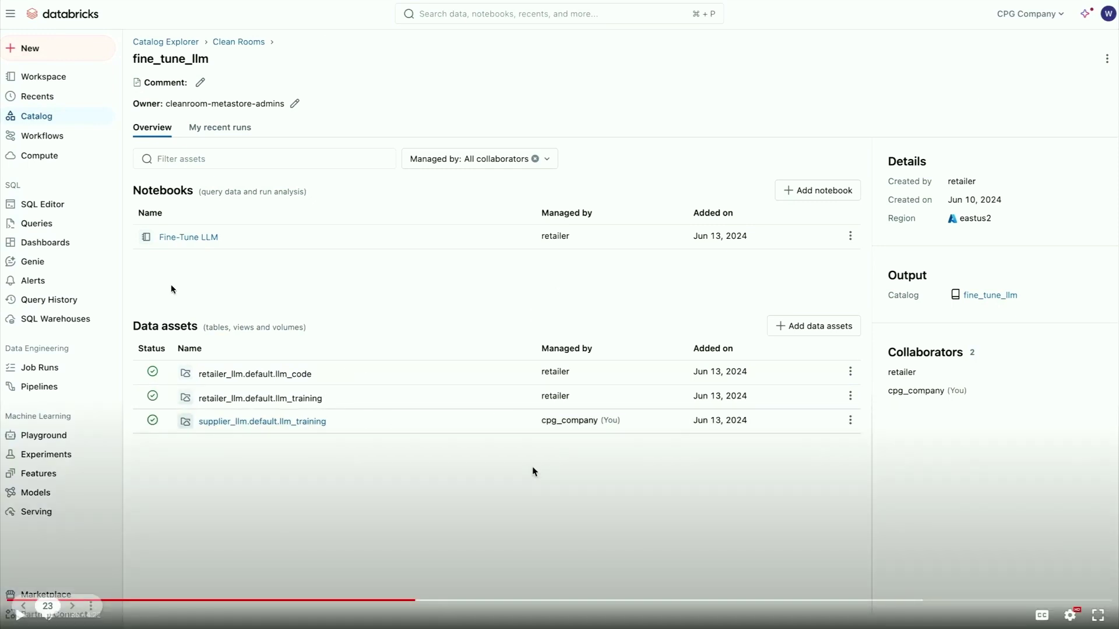
left_click(533, 468)
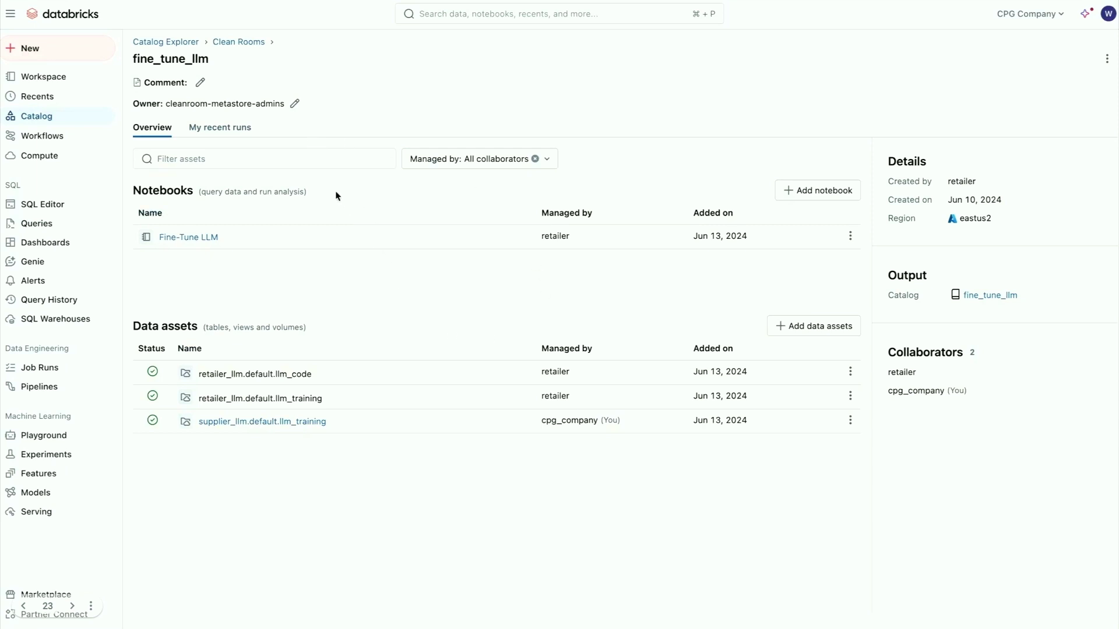
Run the Fine-Tune LLM notebook without parameters, confirming that it reflects the expected workload.
left_click(188, 238)
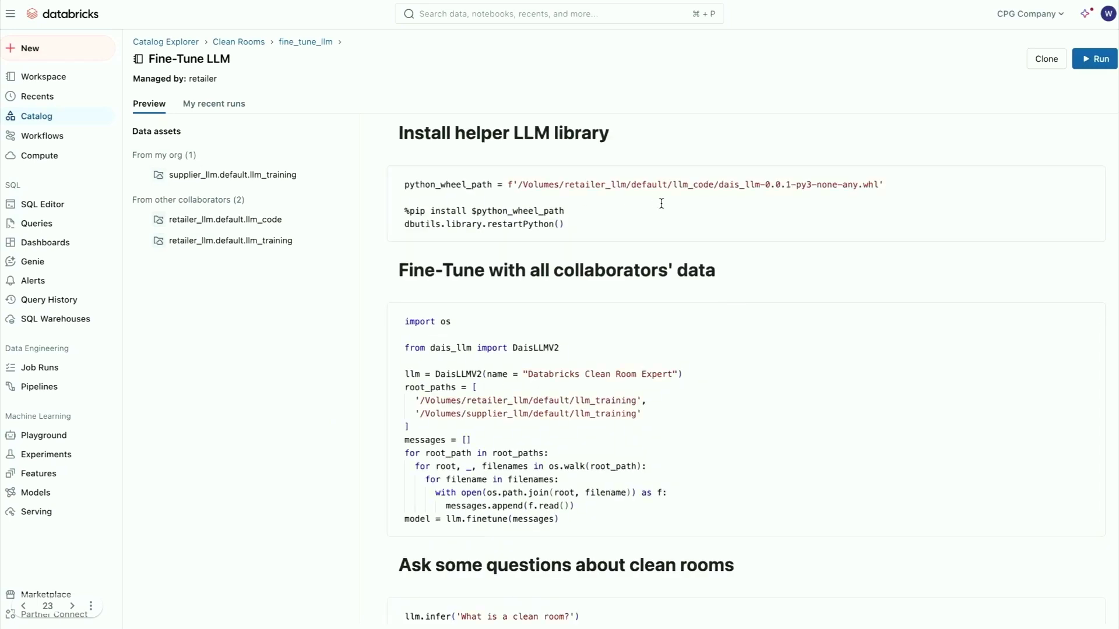
left_click(1079, 65)
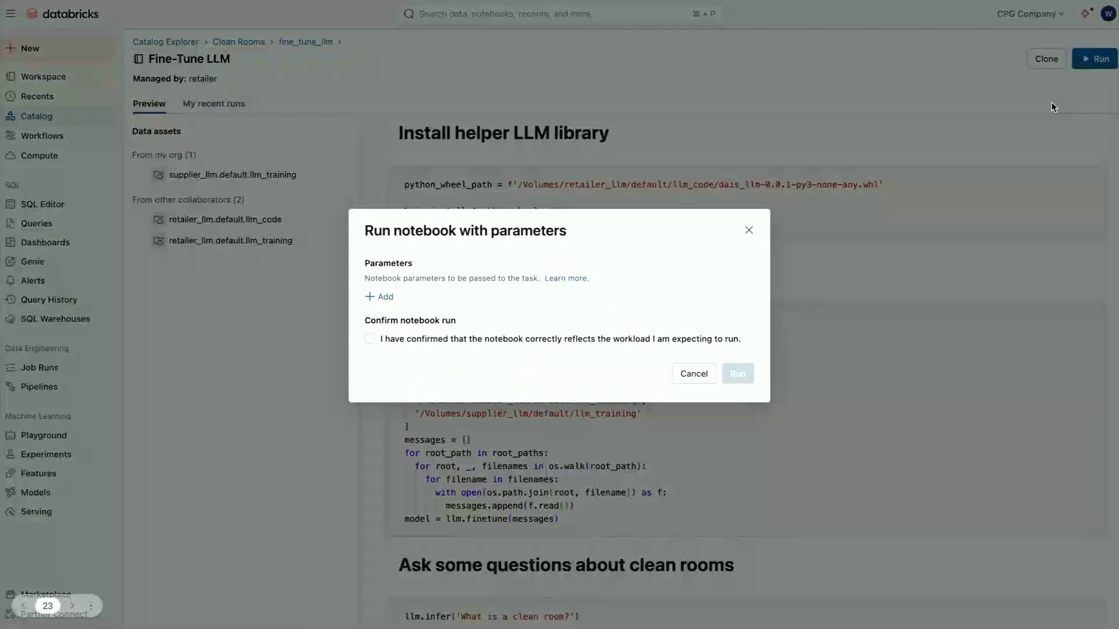
left_click(648, 342)
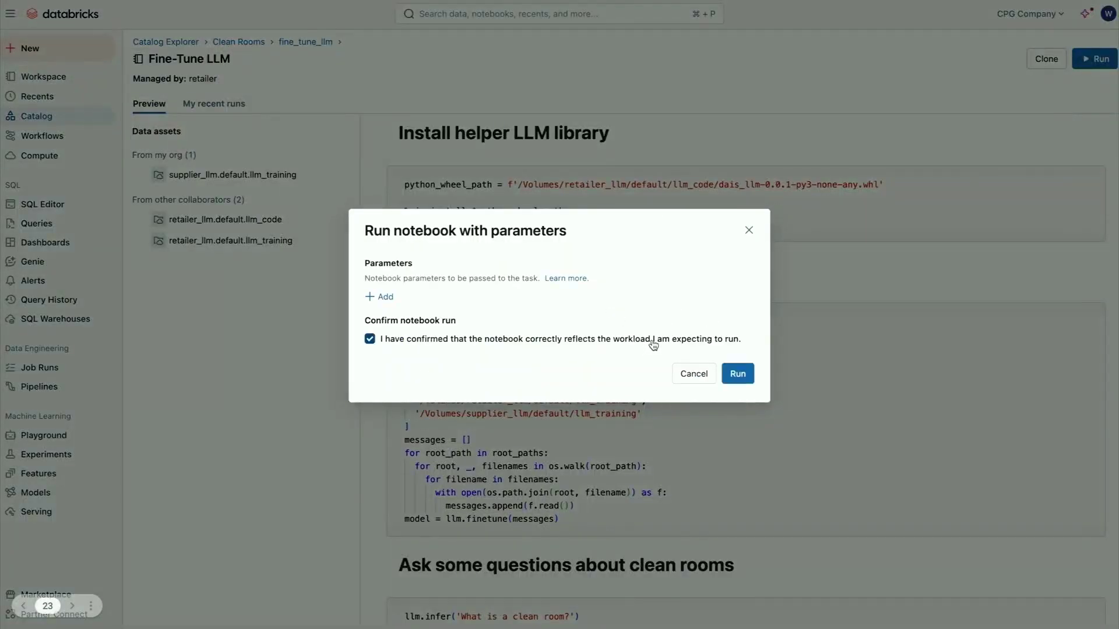
left_click(746, 377)
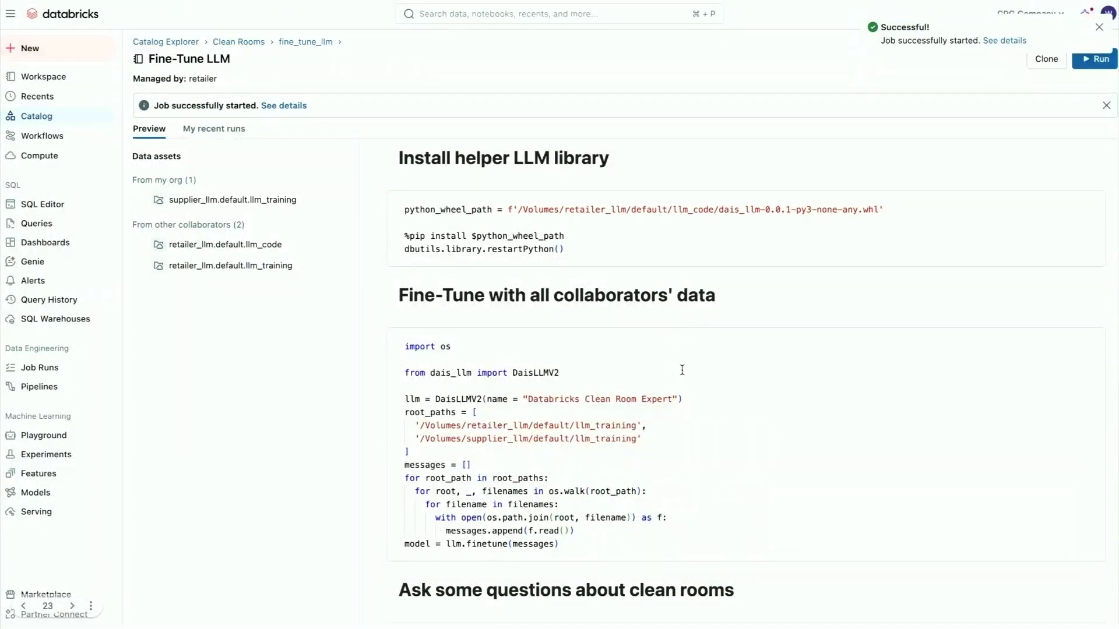
Look through the rest of the Fine-Tune LLM notebook and open the details of the started job.
scroll(681, 370, "down", 7)
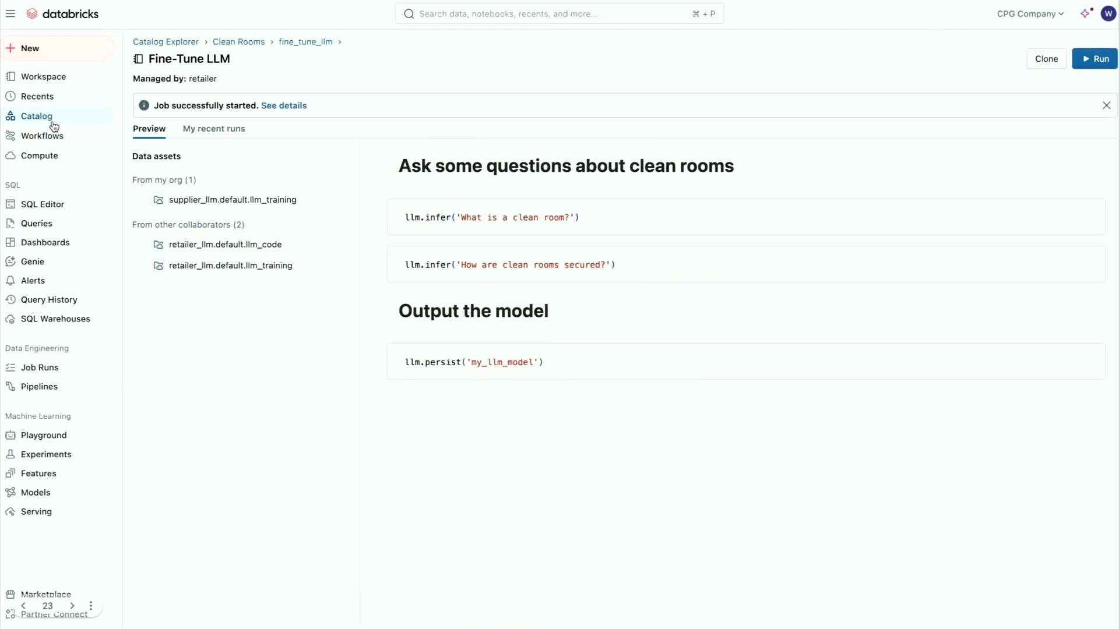
left_click(272, 108)
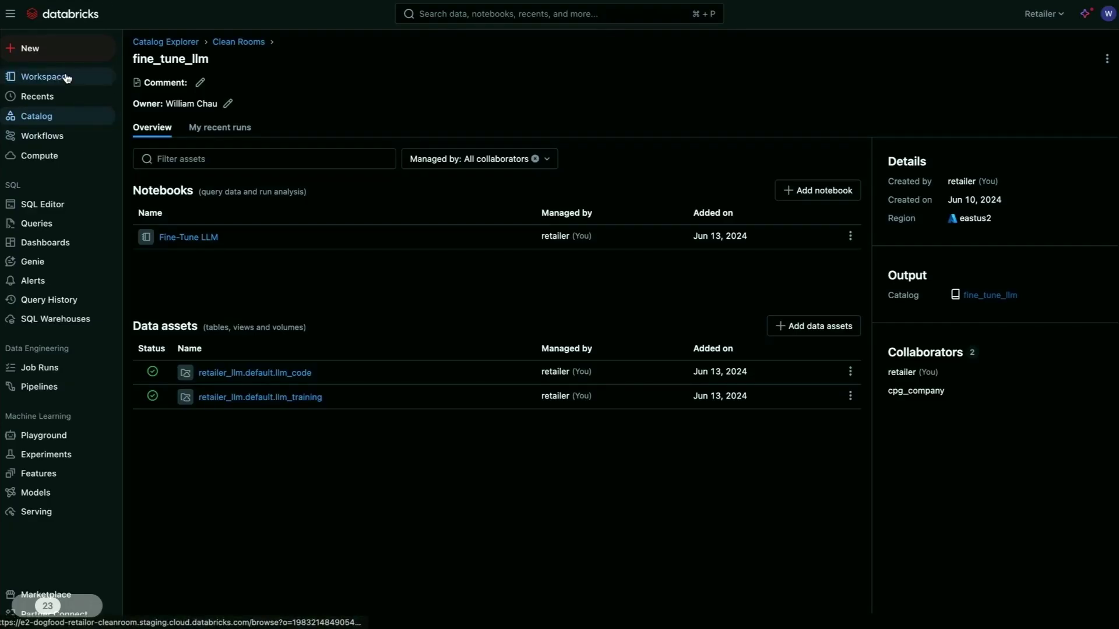
Switch to the retailer workspace, open the DaisLLMV2 notebook and examine how its infer, finetune and persist methods are defined.
left_click(65, 78)
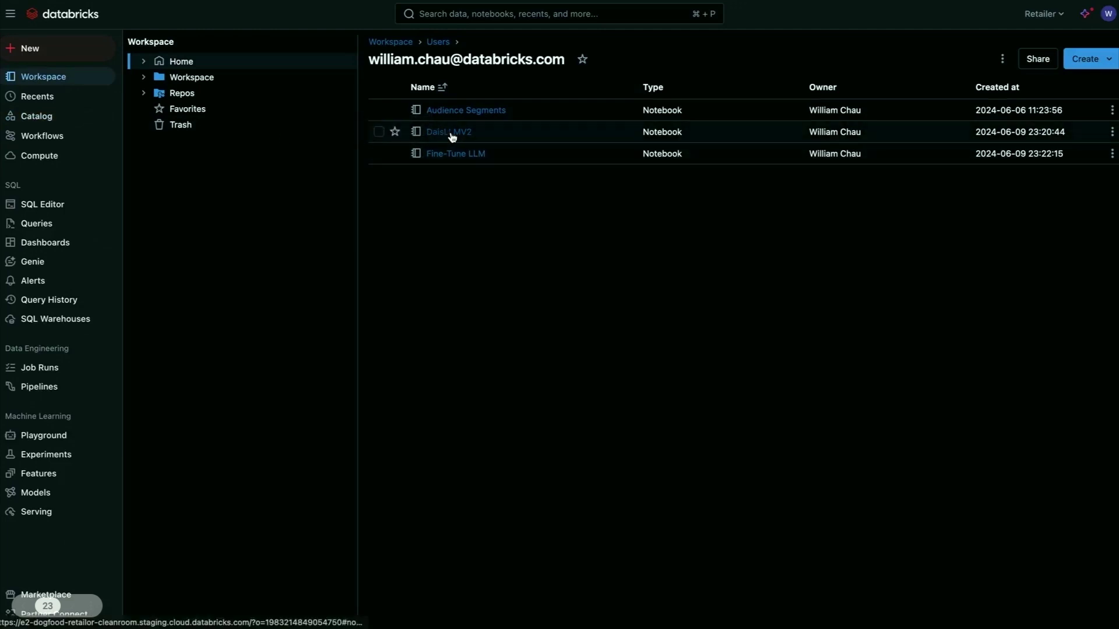
left_click(451, 135)
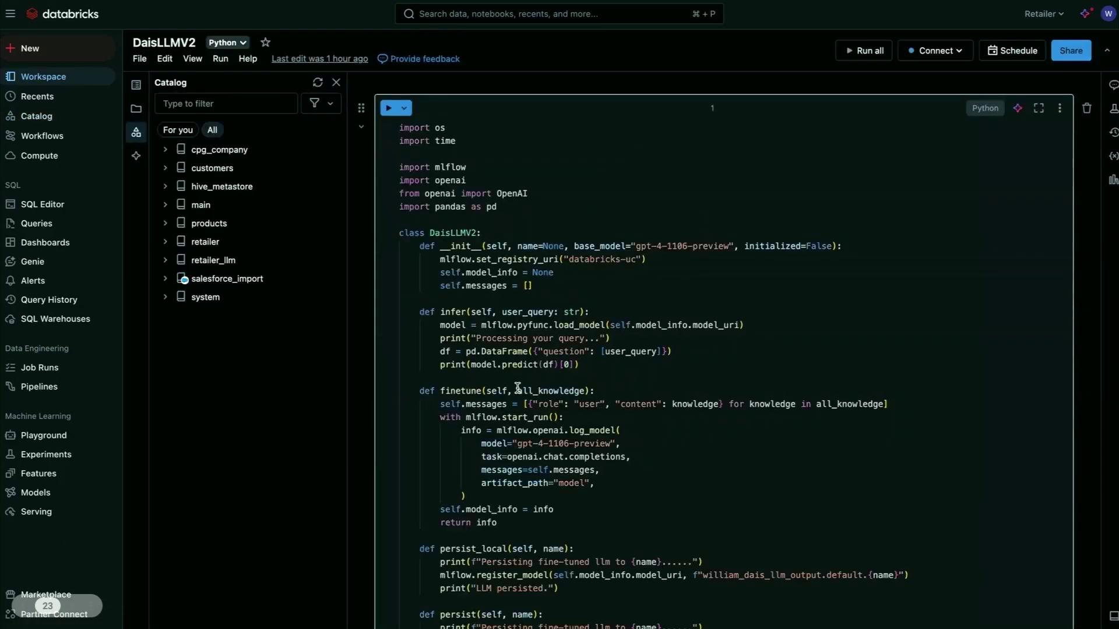
scroll(518, 388, "down", 4)
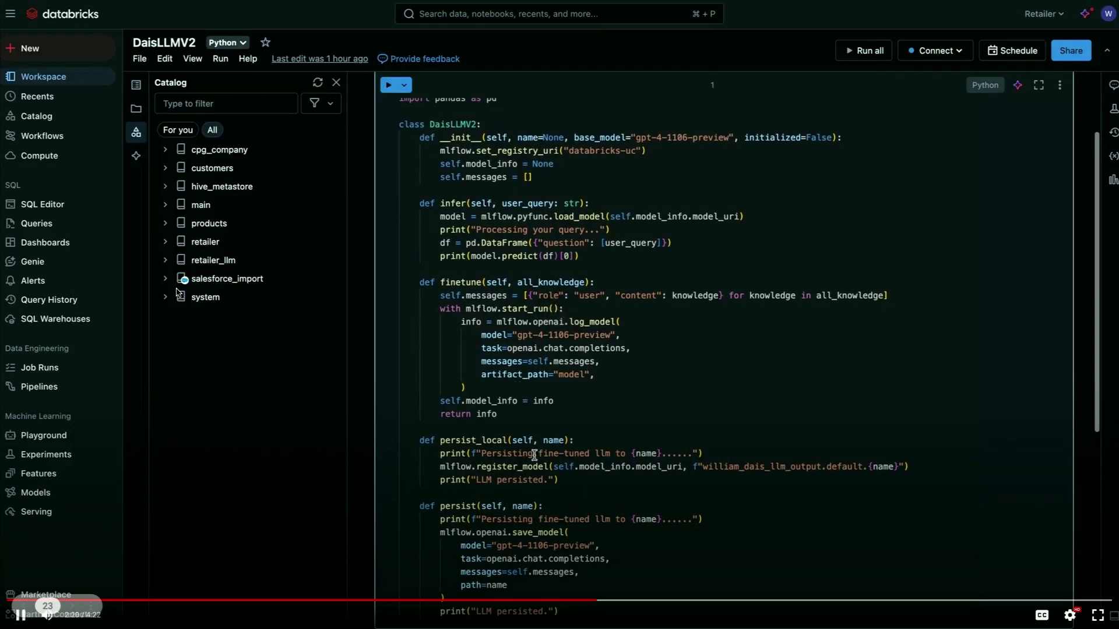
scroll(524, 271, "up", 1)
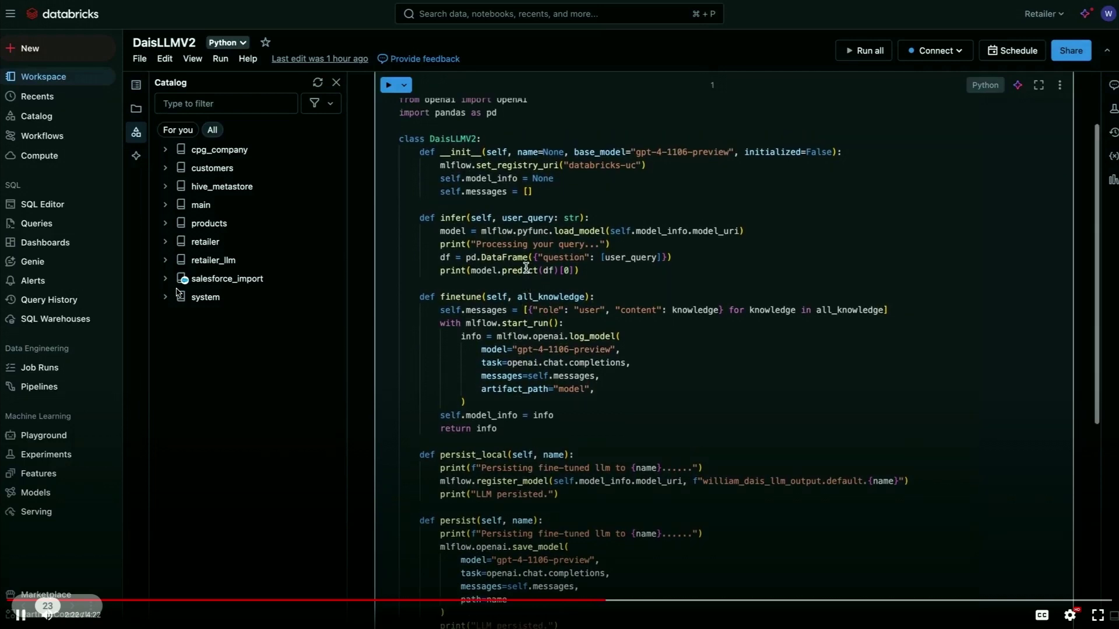
scroll(469, 311, "up", 1)
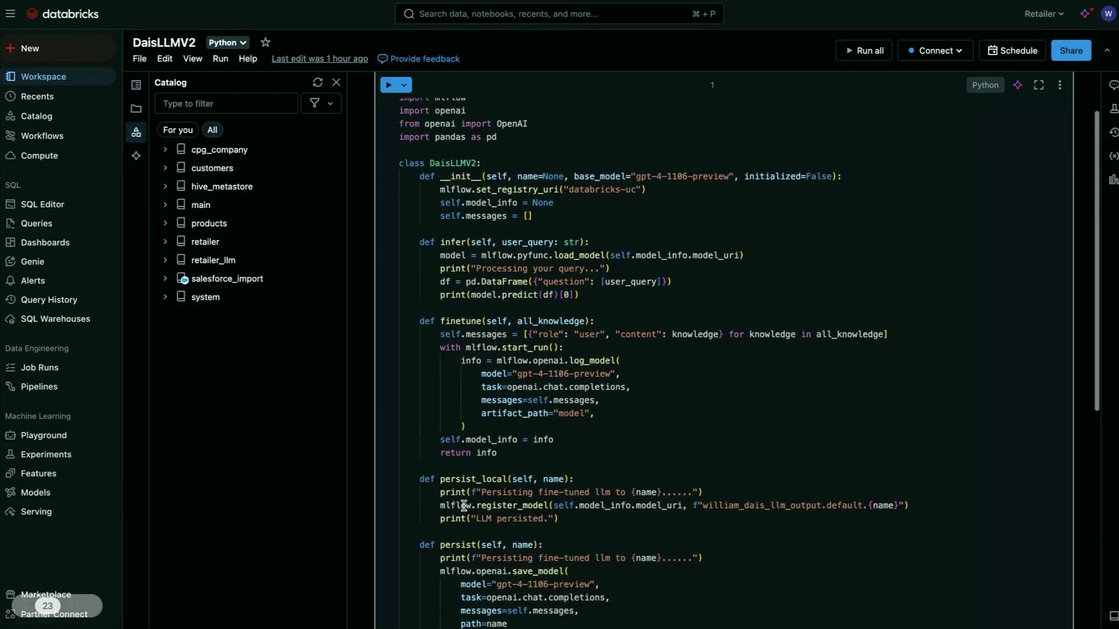
left_click(577, 189)
scroll(545, 202, "up", 5)
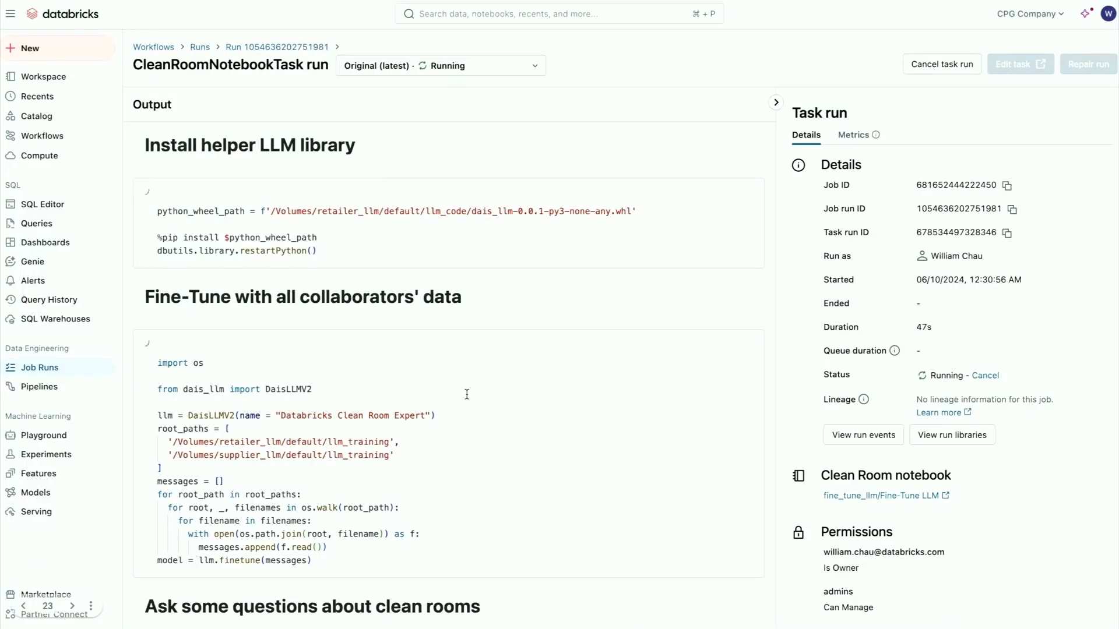
Examine the clean room notebook run's output, including the library installation, fine-tuning, both clean room answers and the model persistence.
scroll(467, 394, "down", 10)
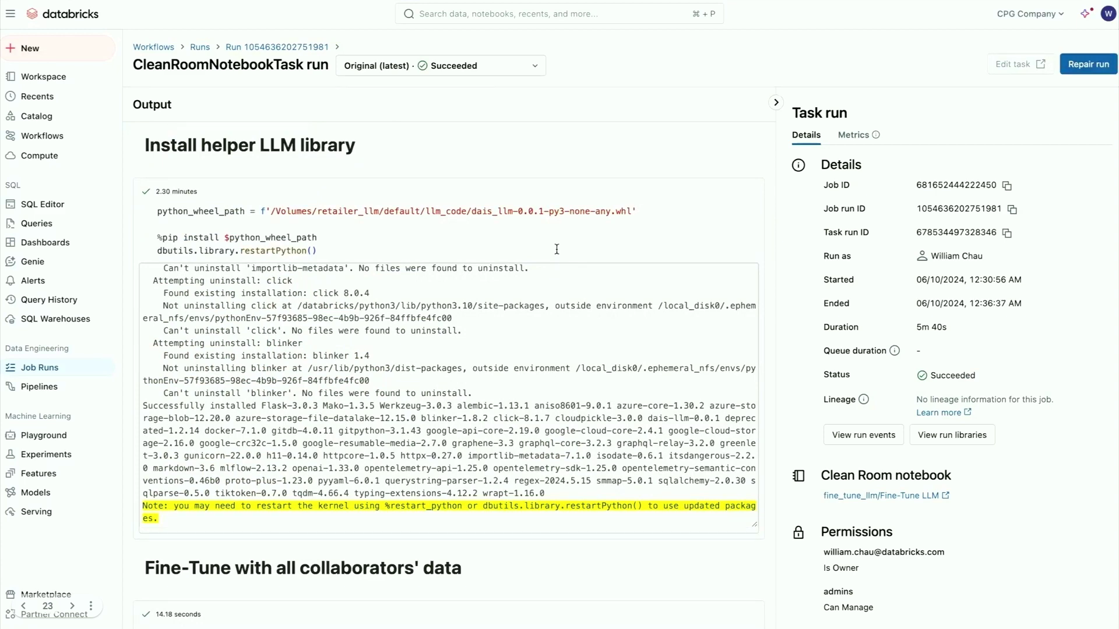
scroll(557, 250, "down", 7)
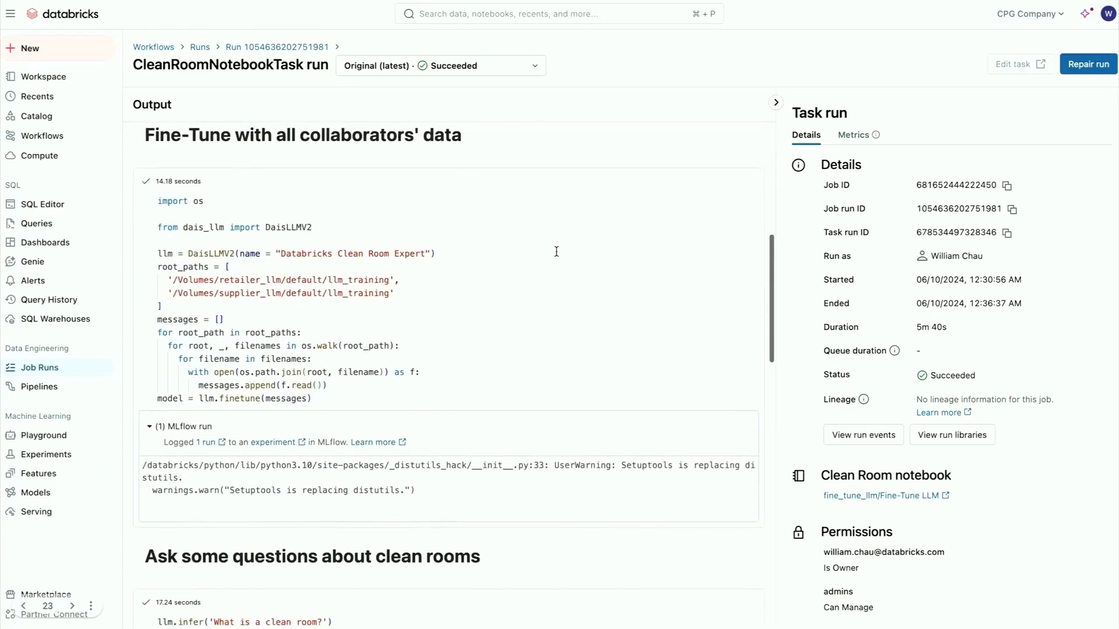
scroll(465, 414, "down", 1)
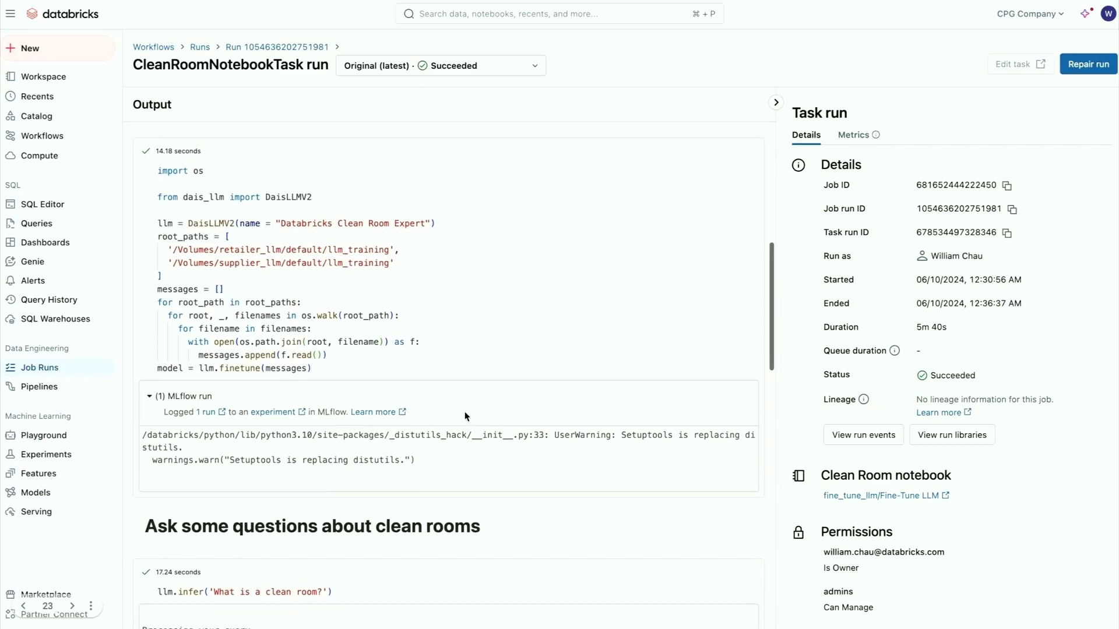
scroll(461, 415, "down", 2)
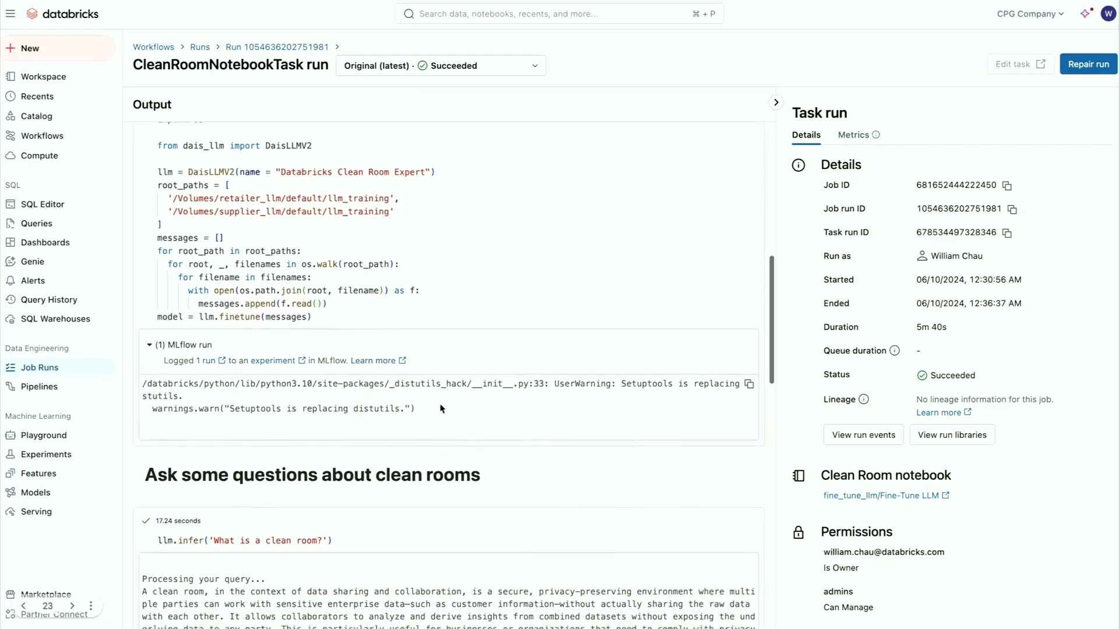
scroll(442, 408, "down", 5)
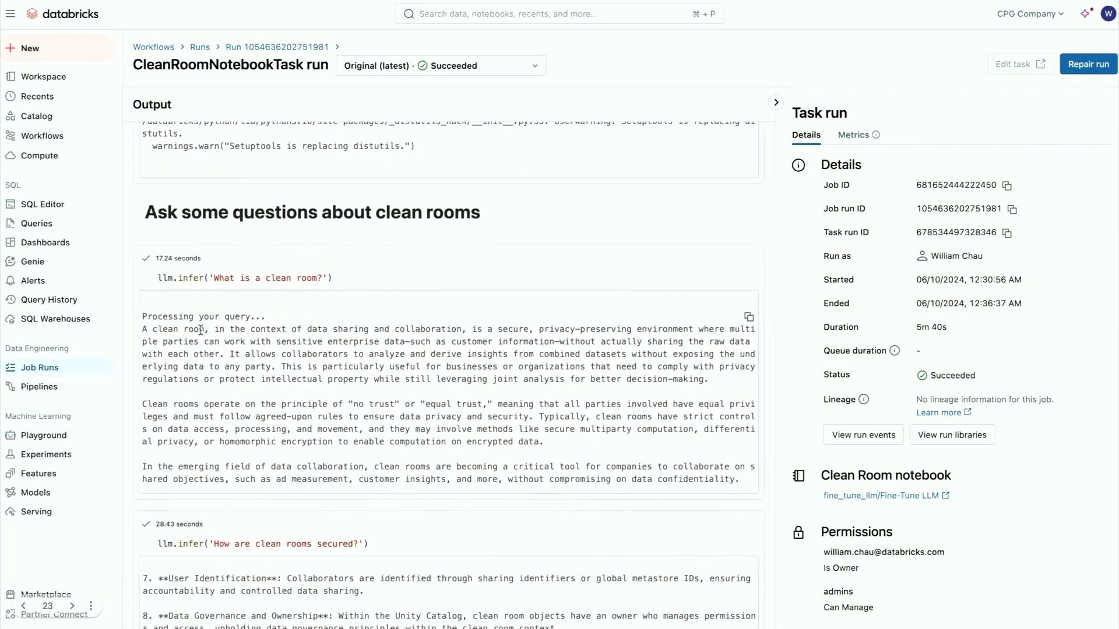
scroll(379, 341, "down", 5)
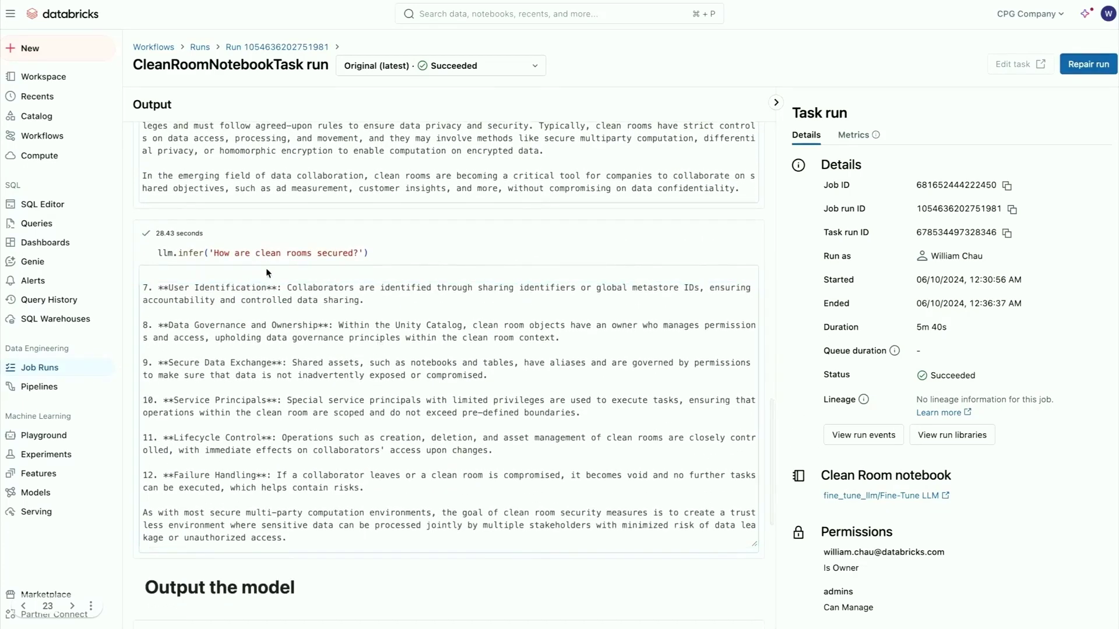
scroll(280, 351, "up", 5)
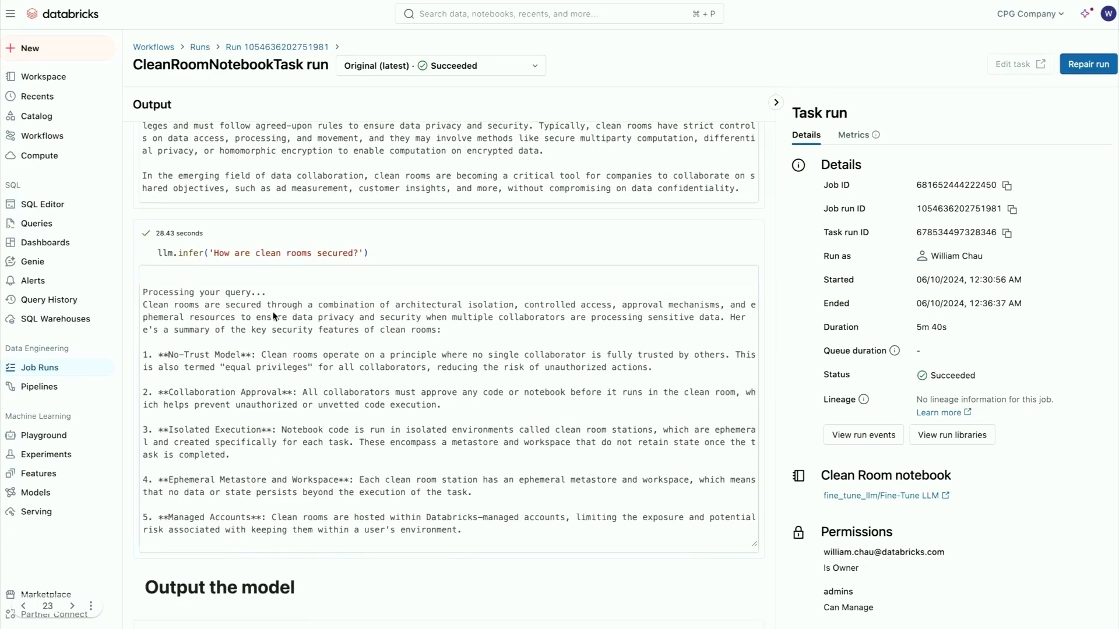
scroll(344, 456, "down", 2)
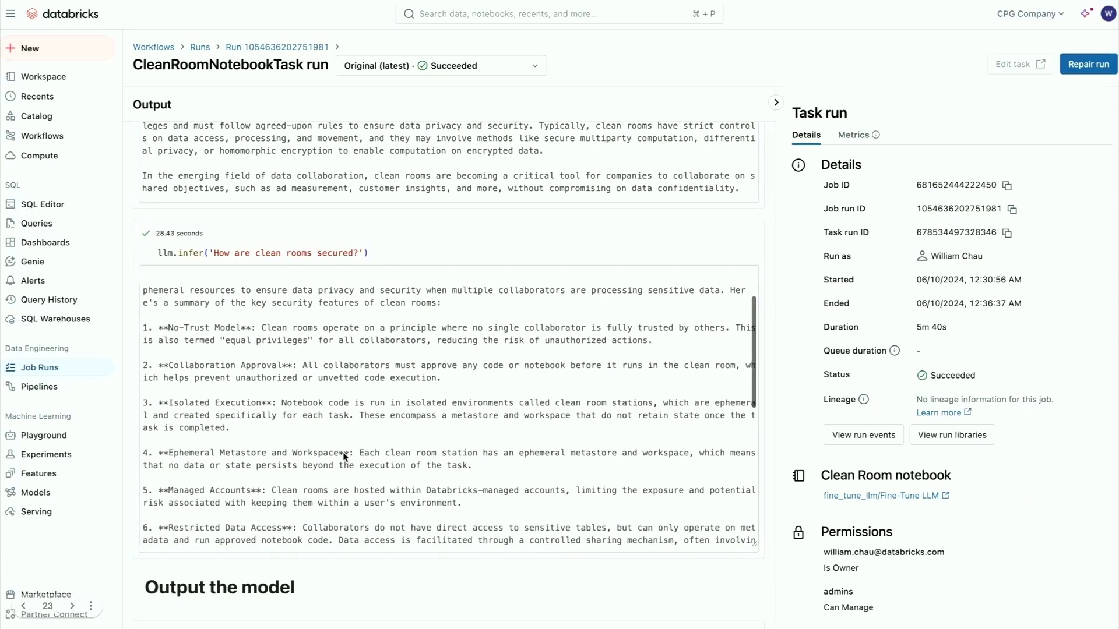
scroll(399, 568, "down", 5)
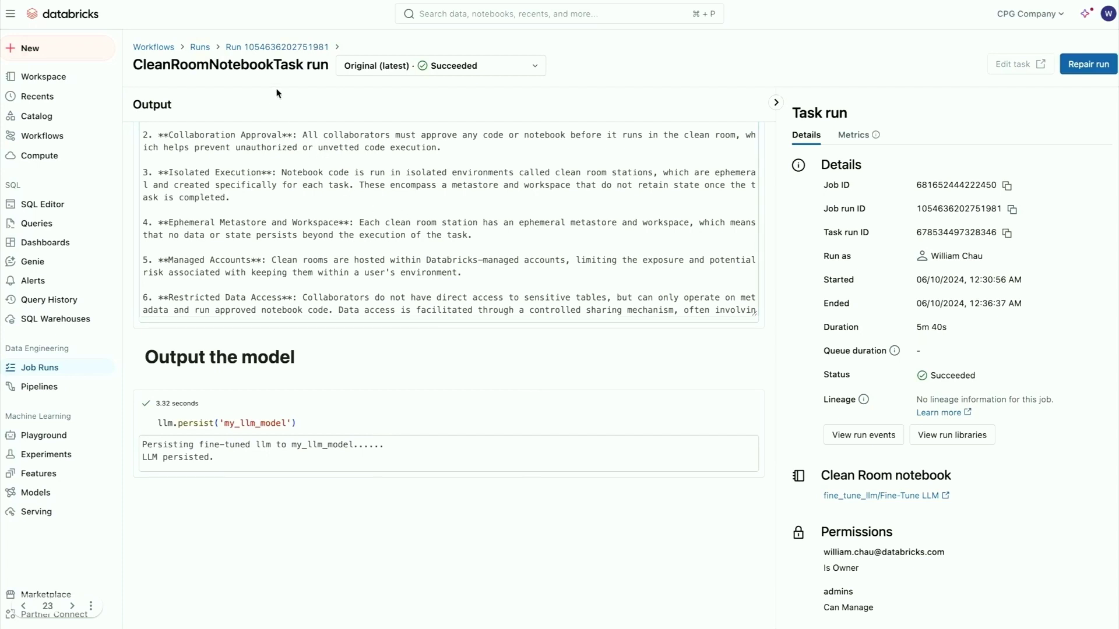
Open my_llm_model from the default schema of the shared fine_tune_llm catalog and start a serving endpoint for it.
left_click(55, 119)
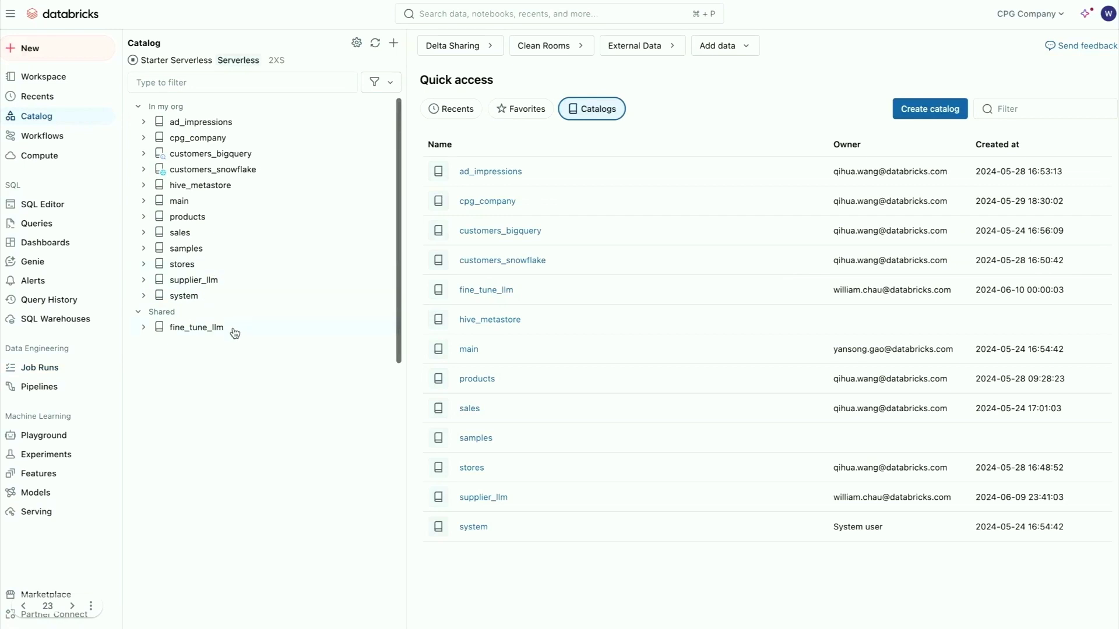
left_click(184, 330)
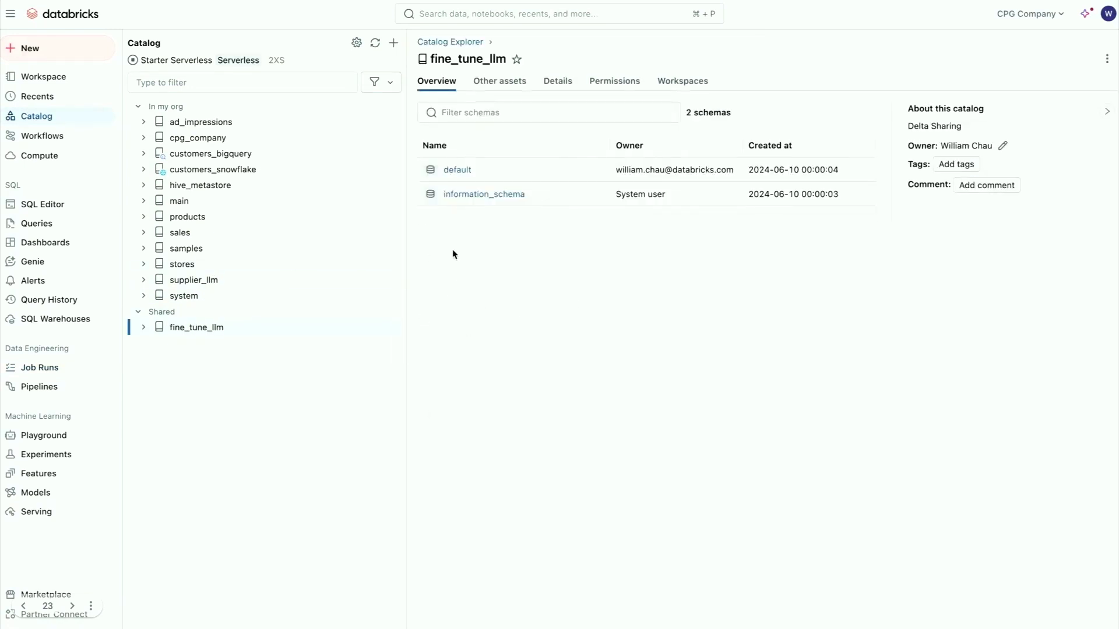
left_click(456, 170)
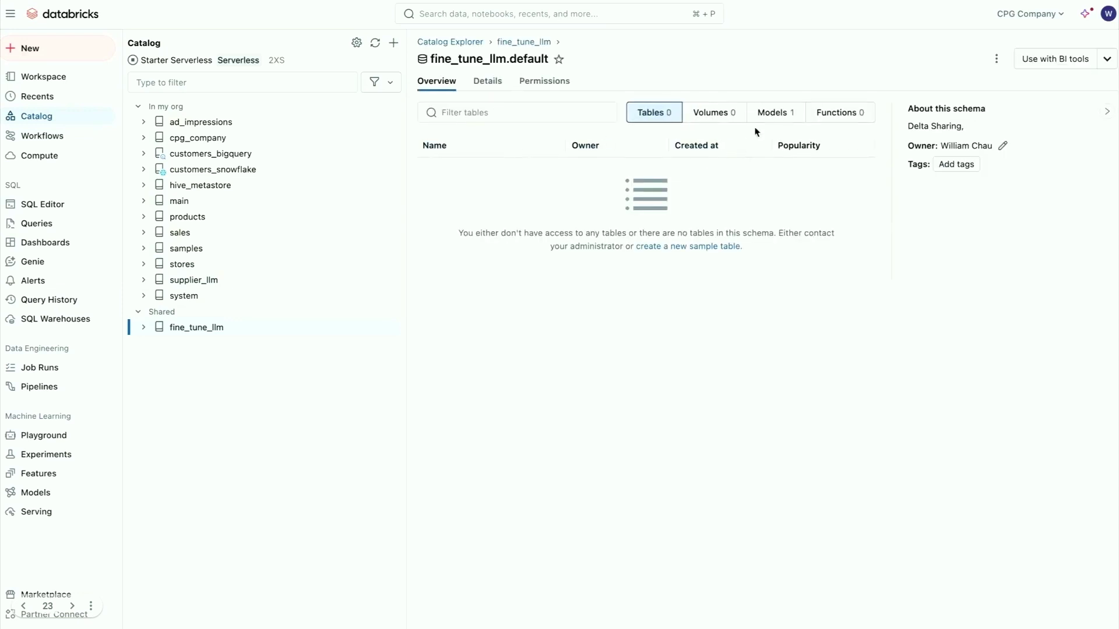
left_click(768, 114)
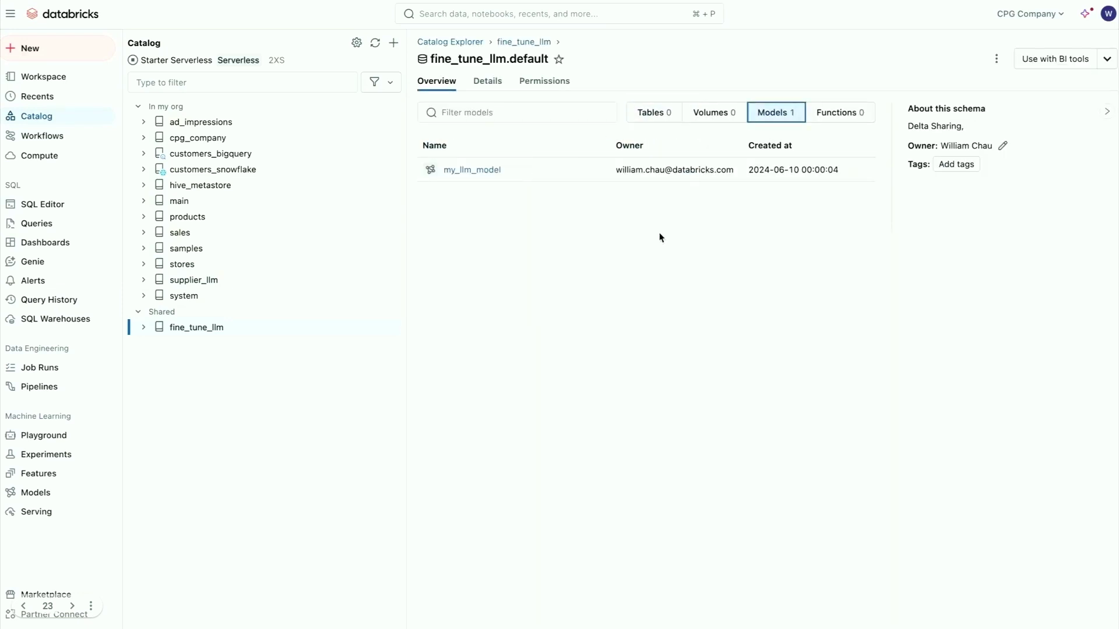
left_click(487, 172)
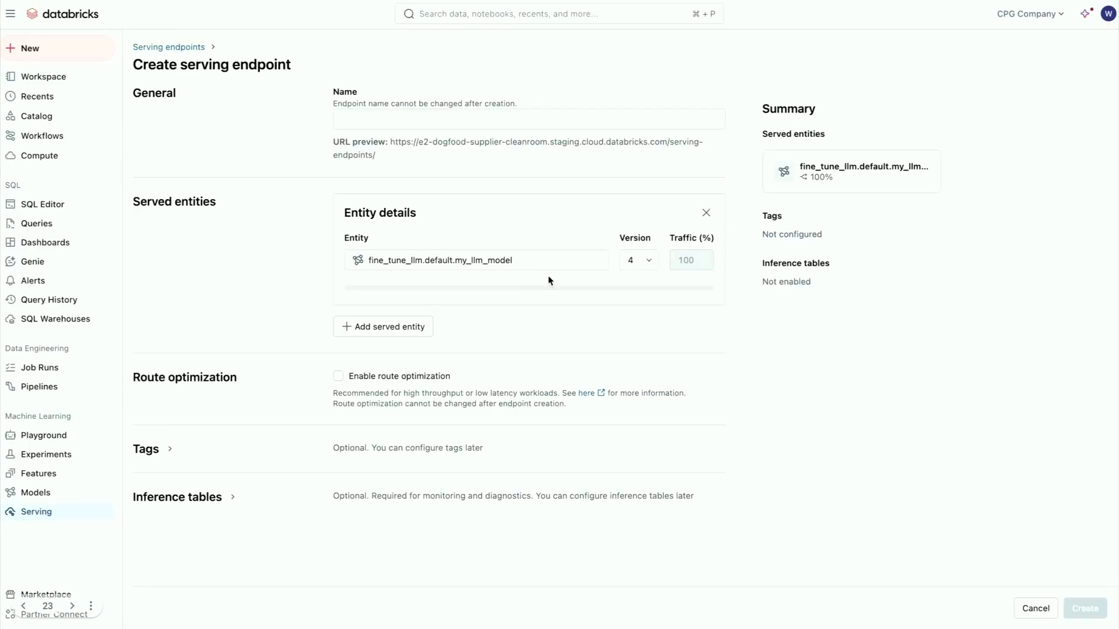
Name the serving endpoint my-llm-model and set its compute scale-out to Small.
left_click(470, 116)
type("my")
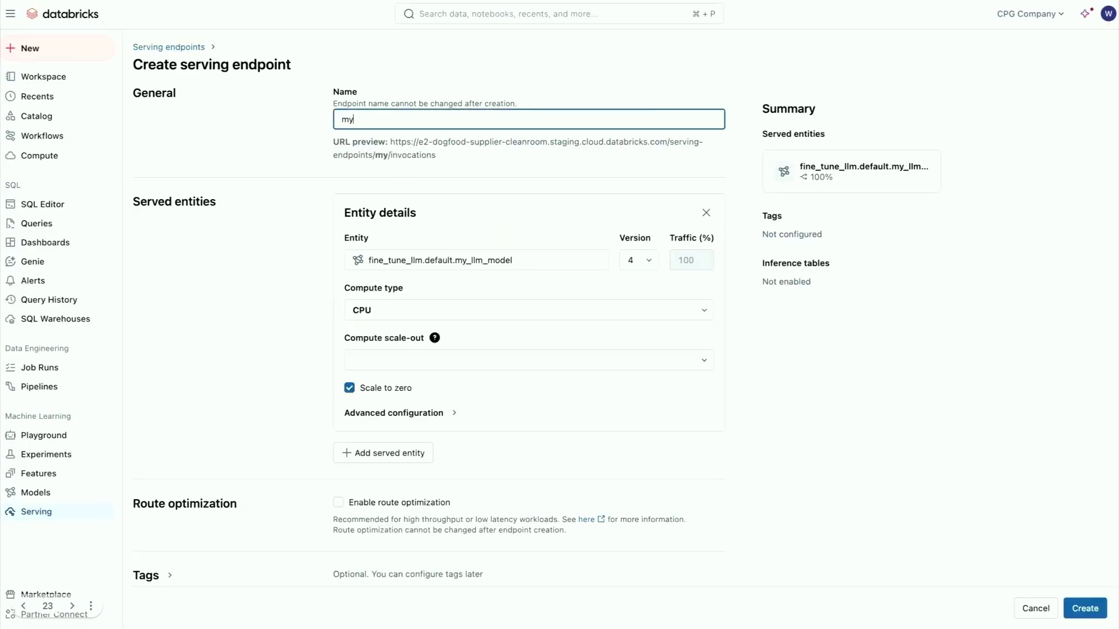
type("-llm-model")
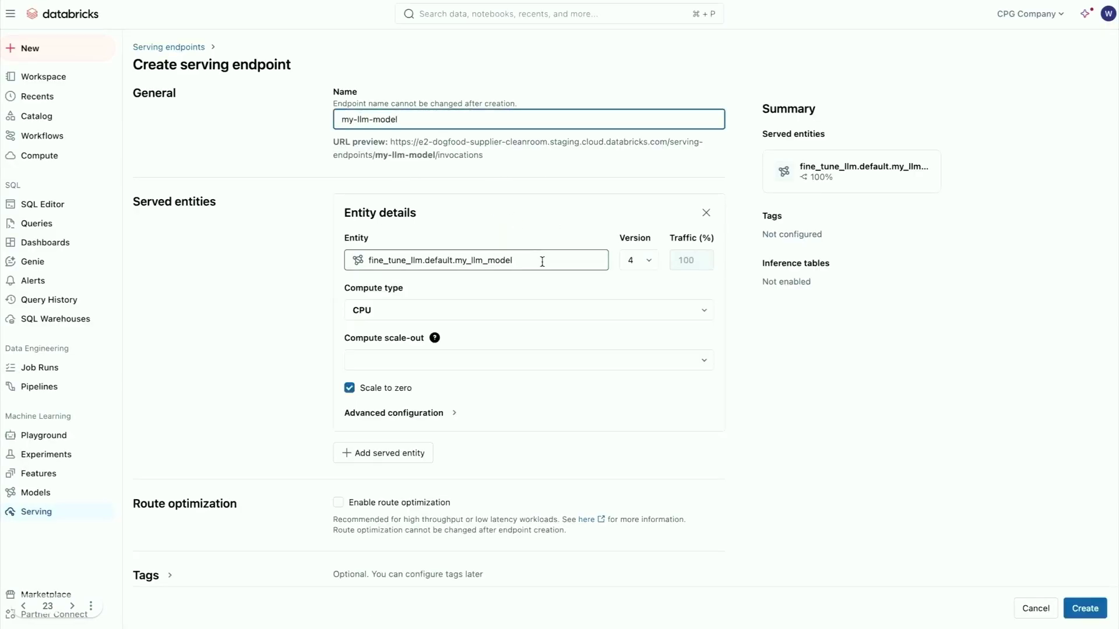
left_click(554, 359)
left_click(538, 385)
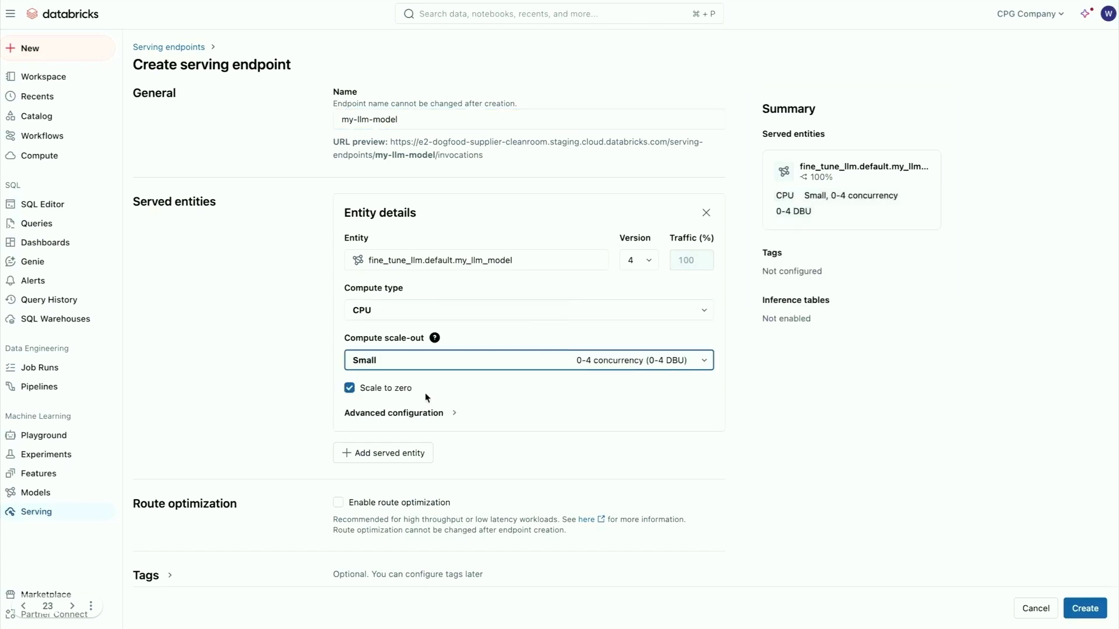
Add the environment variable OPENAI_API_KEY with the value {{secrets/llm/openai}} to the served entity and create the endpoint.
left_click(461, 421)
left_click(437, 460)
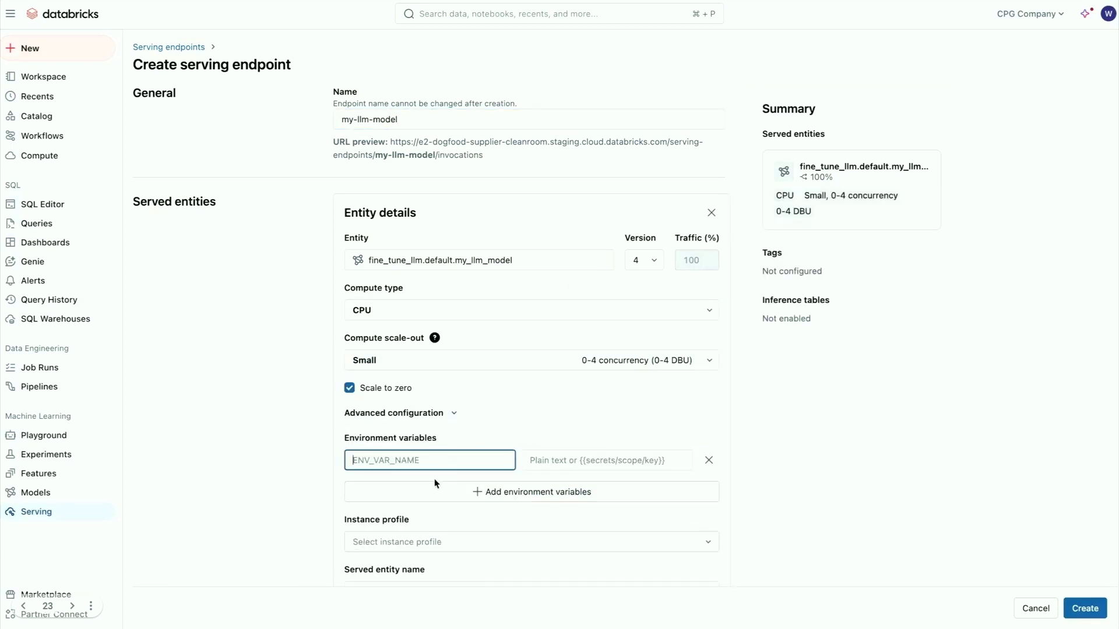
type("OPEN_AI_API_KEY")
left_click(586, 465)
type("{{secret")
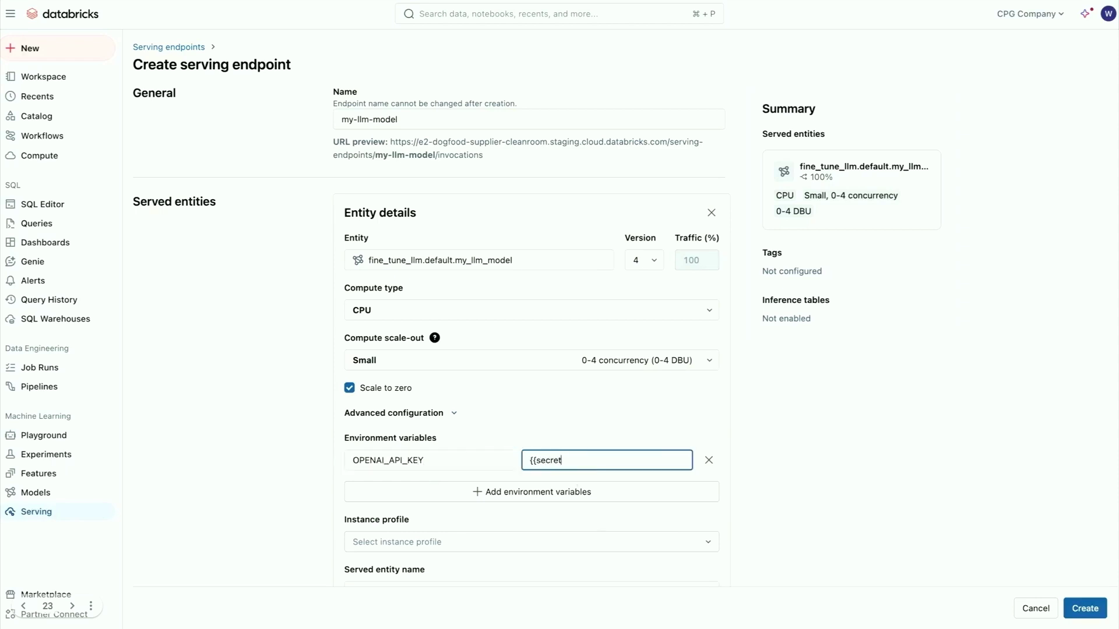
type("s/llm/openai}}")
scroll(652, 452, "down", 1)
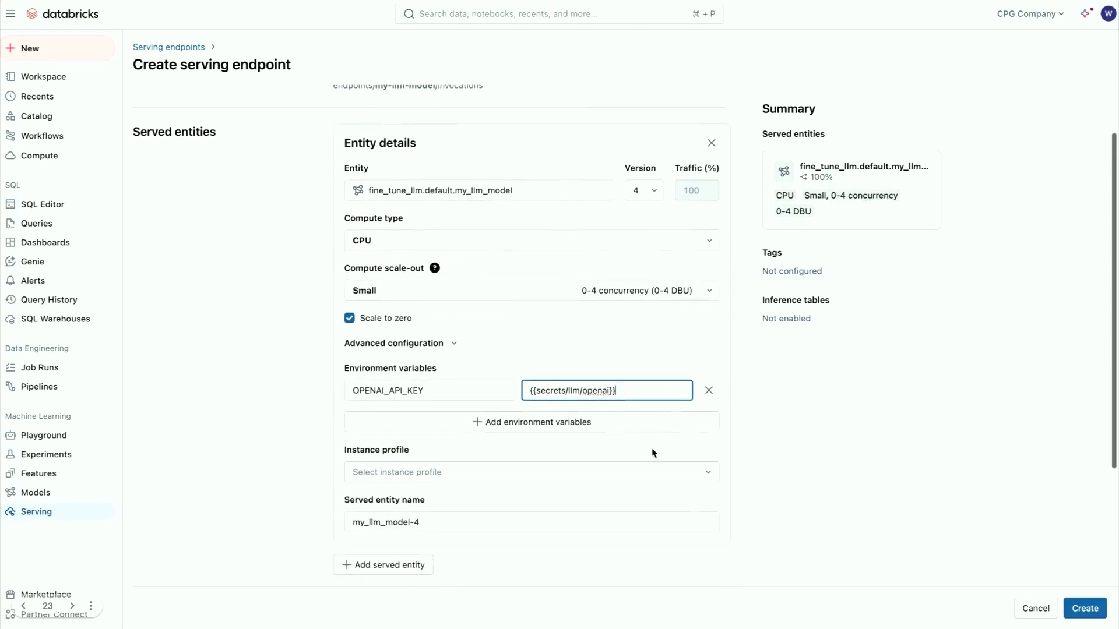
left_click(817, 449)
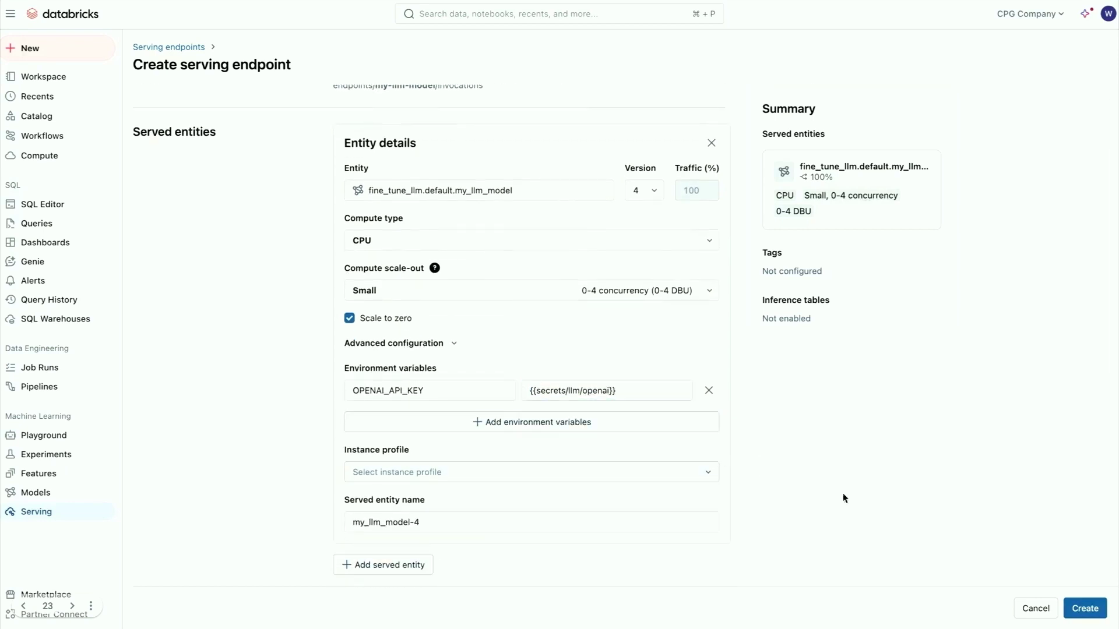
left_click(1084, 608)
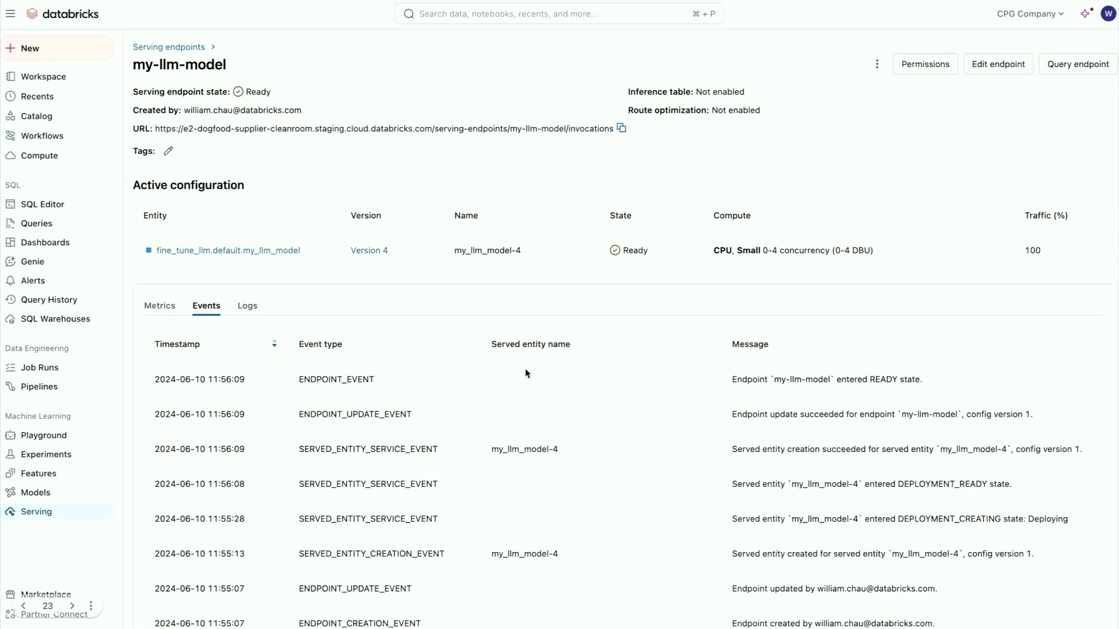
Query the my-llm-model endpoint with the request {"input": "What are clean rooms?"} and read through its response.
scroll(527, 373, "down", 1)
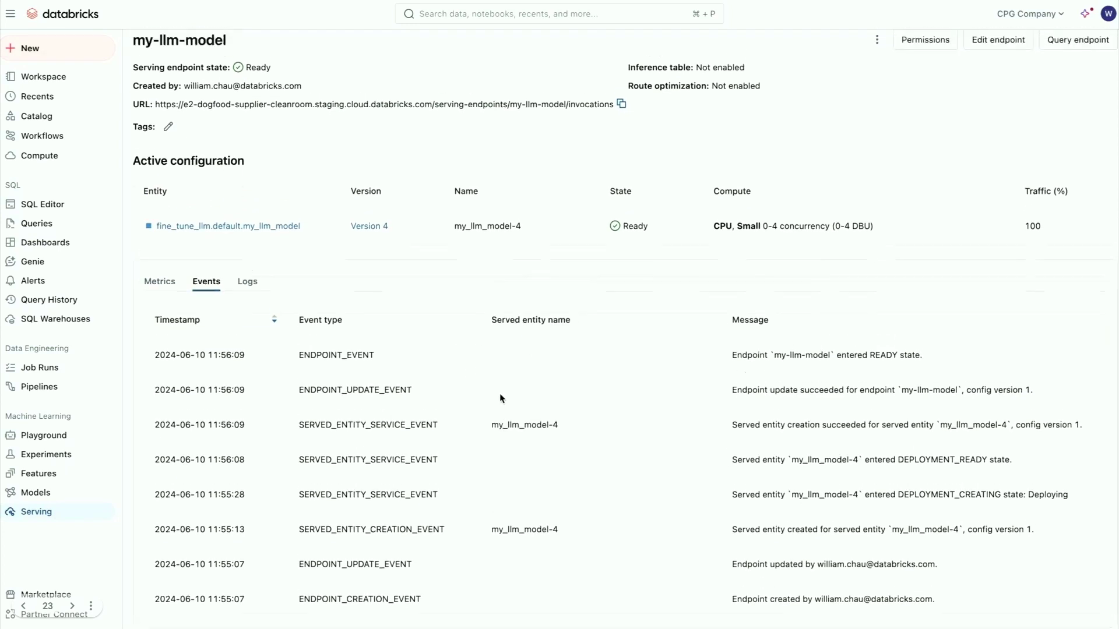
scroll(498, 397, "up", 1)
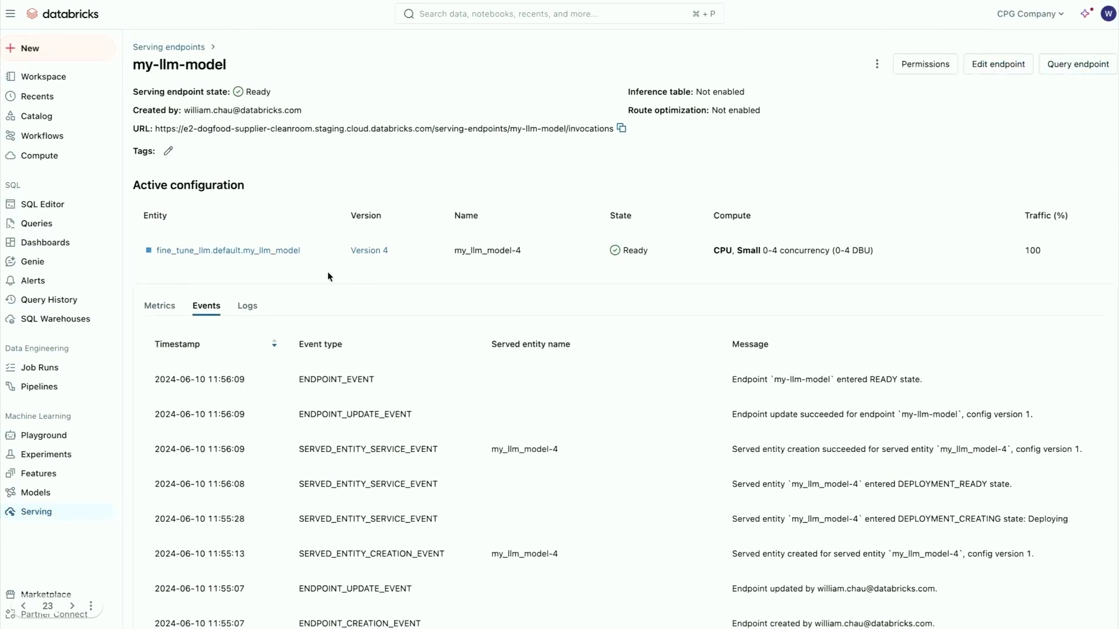
left_click(1063, 67)
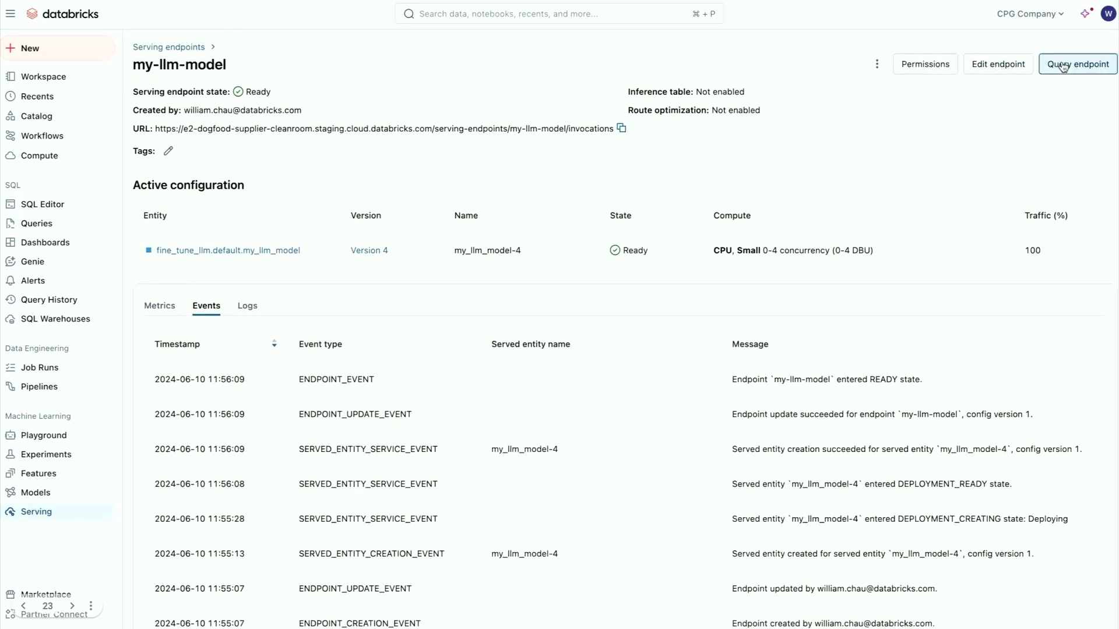
type("{\"")
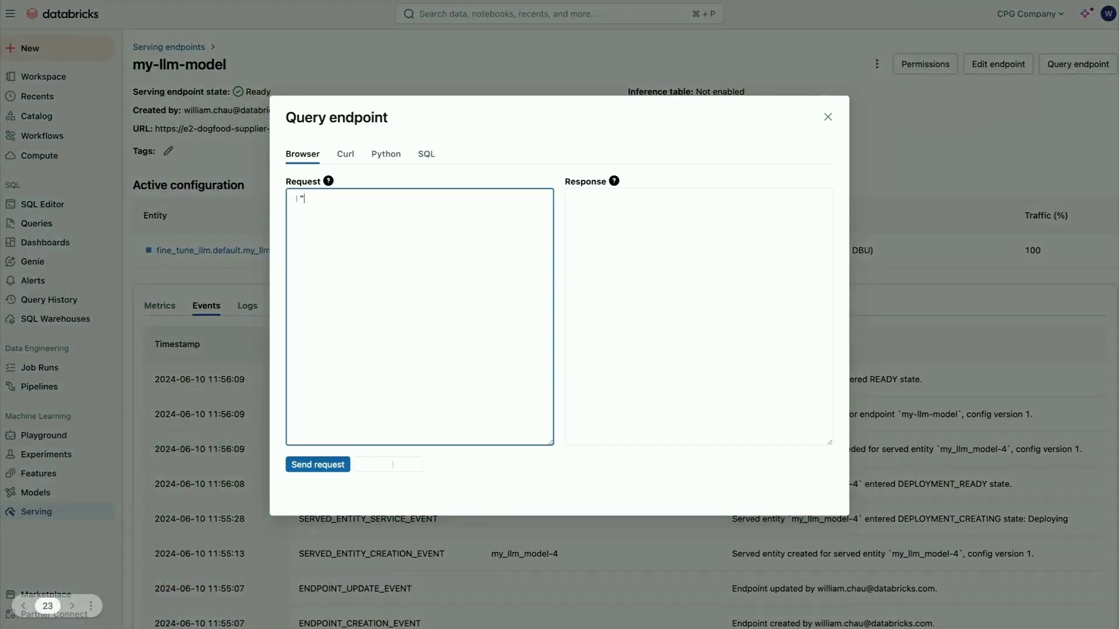
type("input\": \"What are clean rooms?")
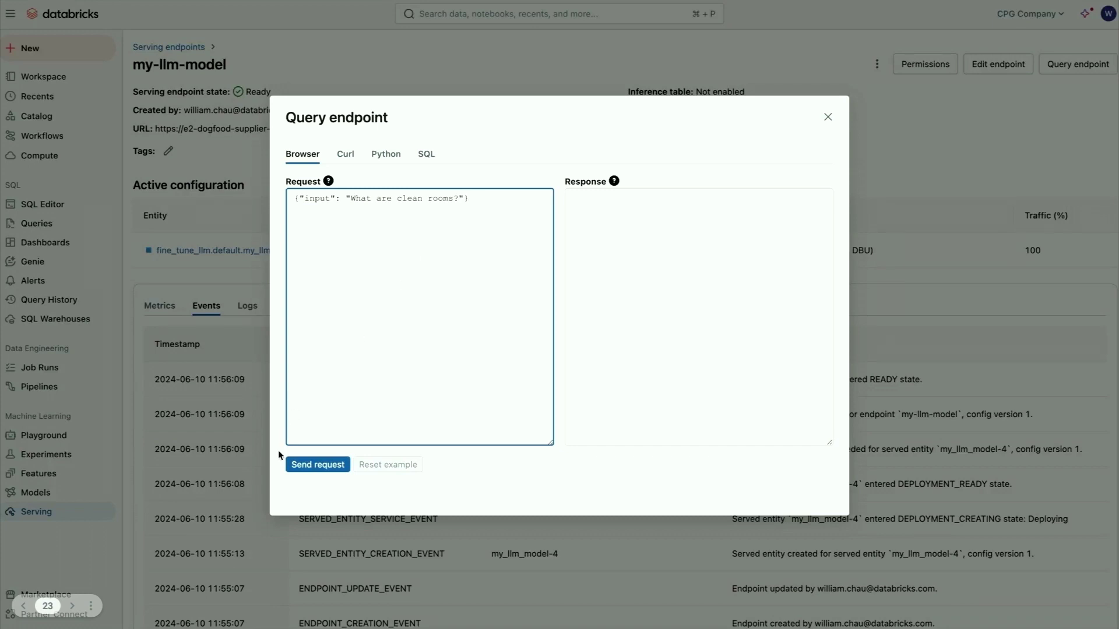
left_click(309, 466)
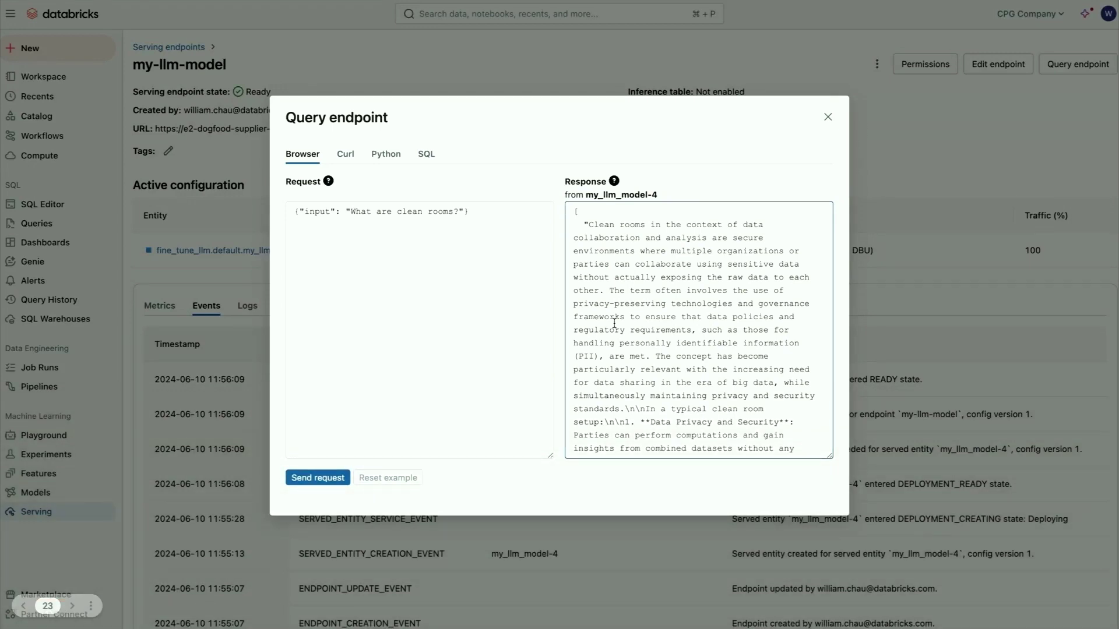
scroll(650, 333, "down", 5)
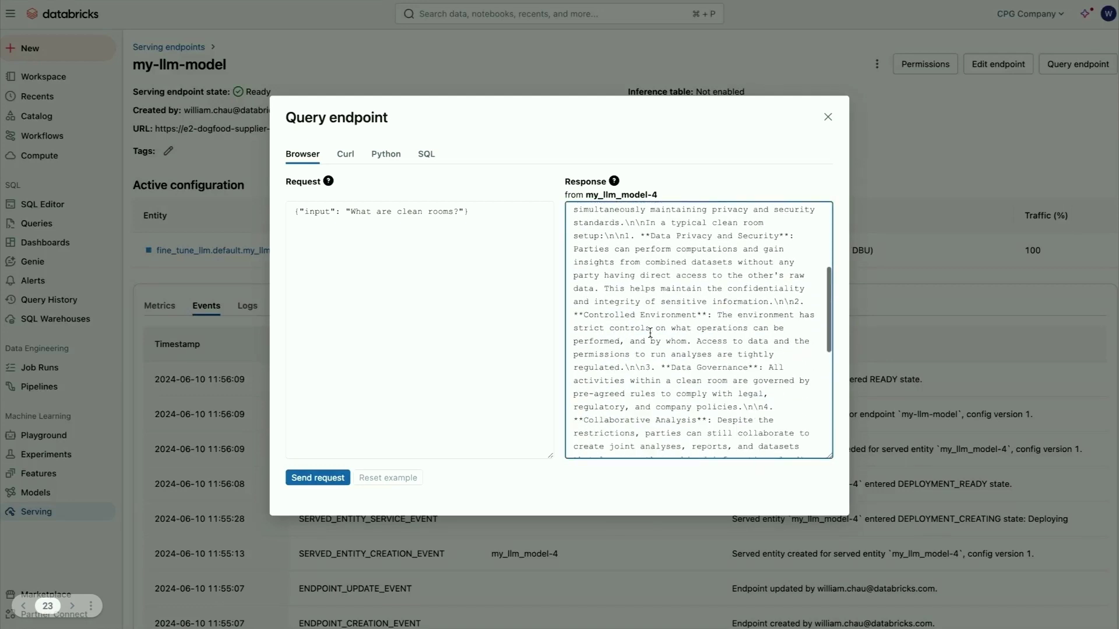